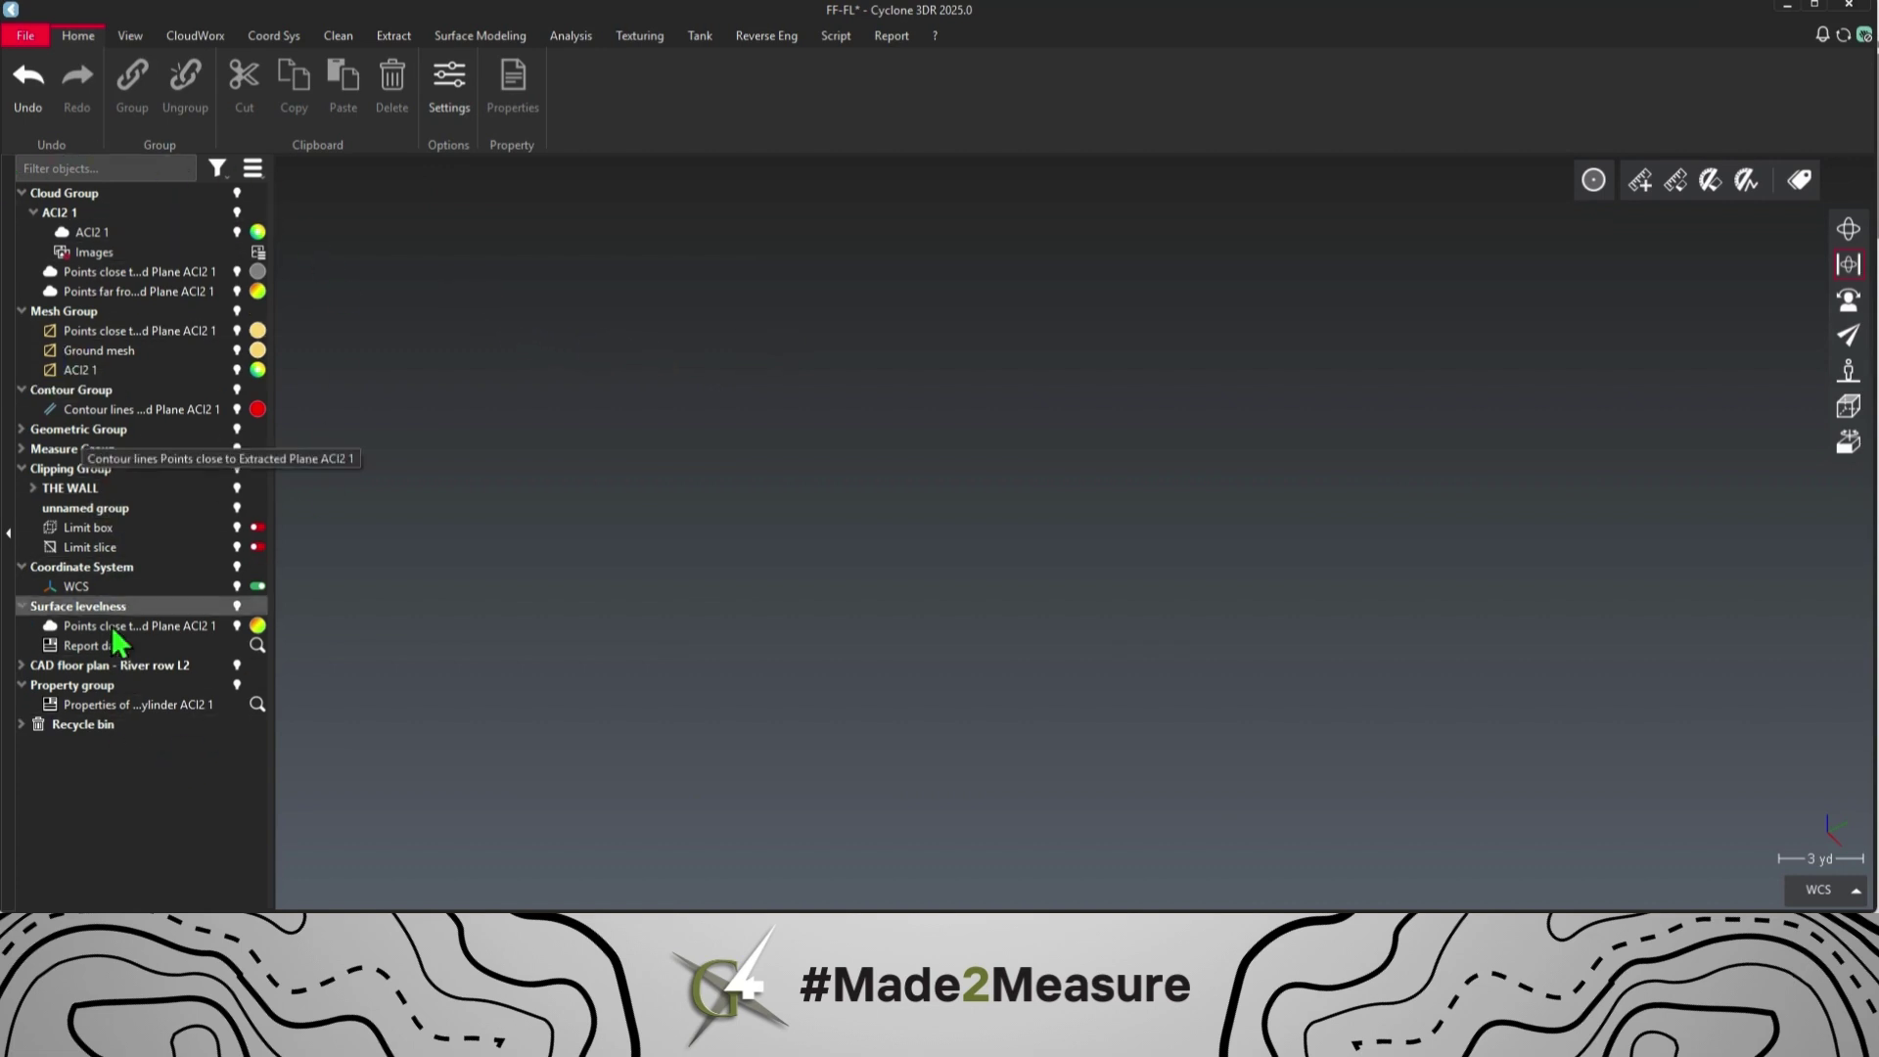
Show the ACI2 1 point cloud and inspect the concrete slab between the columns
left_click(237, 232)
scroll(879, 536, "up", 2)
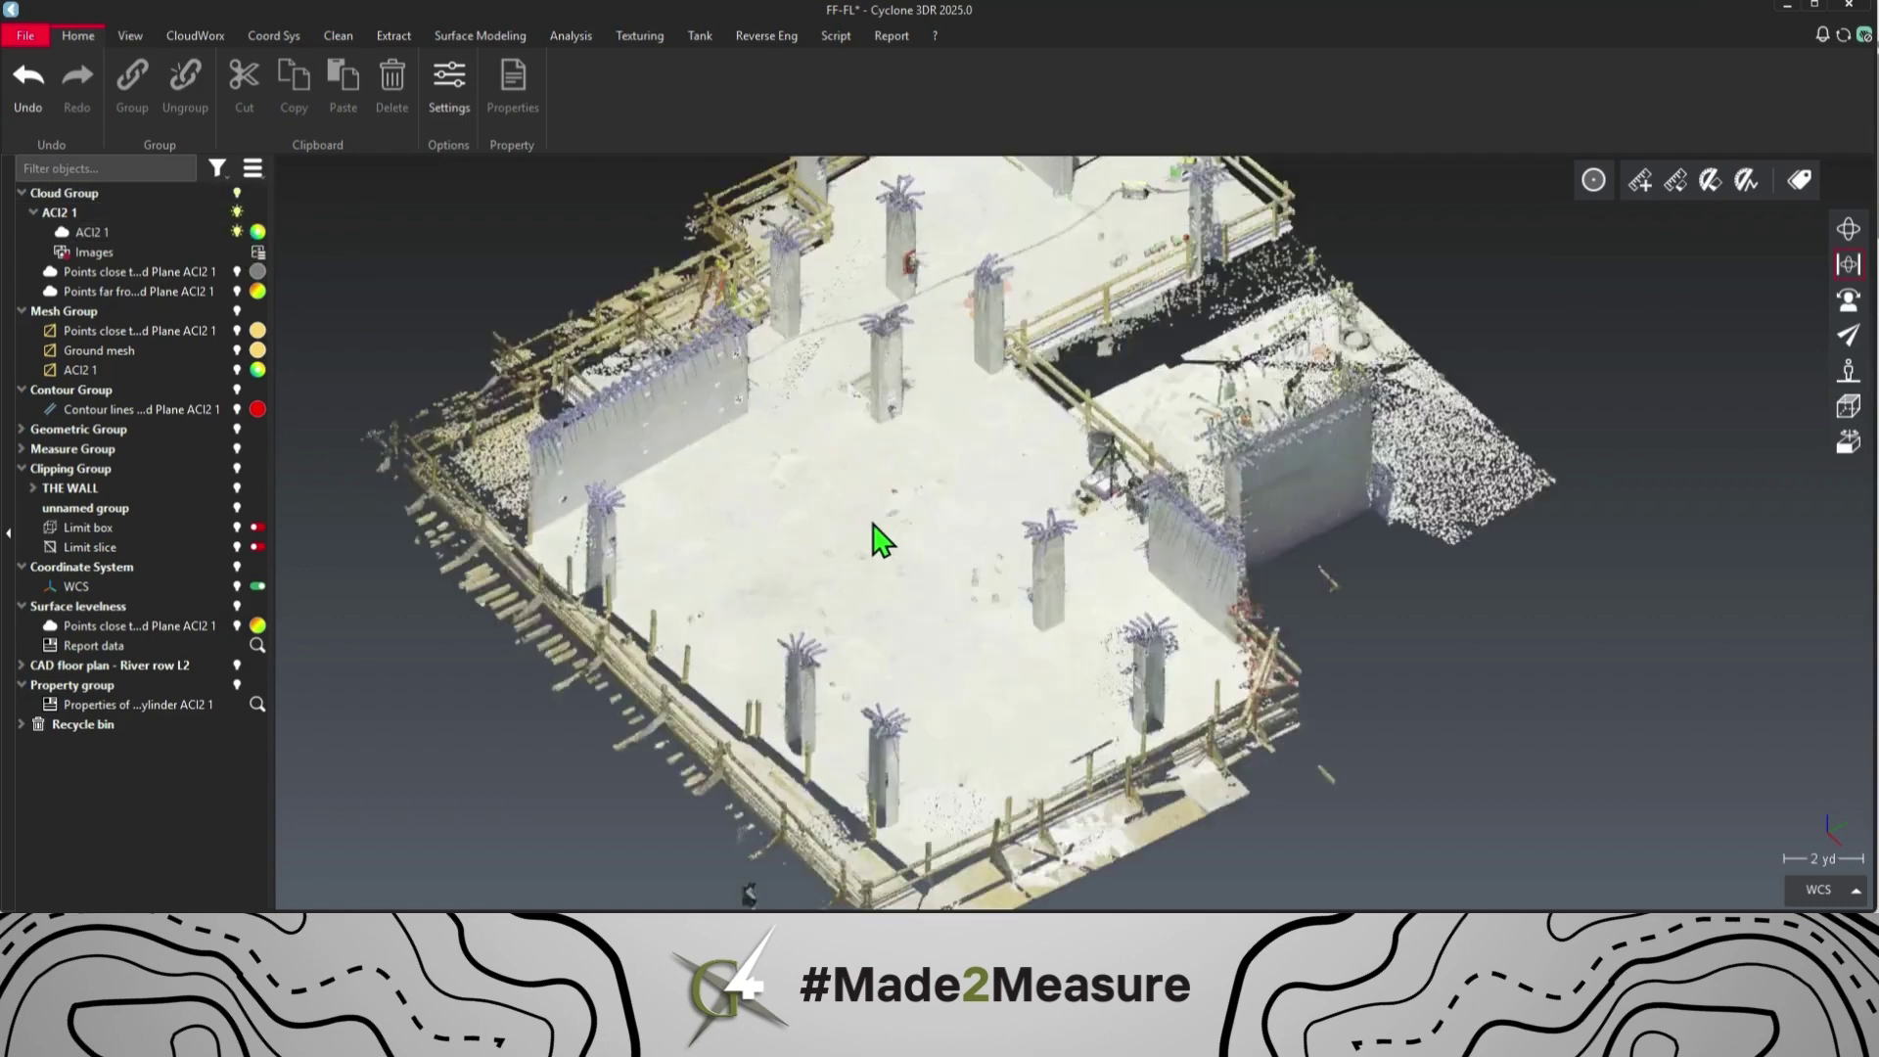
scroll(879, 530, "up", 1)
left_click_drag(1000, 594, 810, 480)
scroll(900, 553, "up", 5)
middle_click_drag(810, 479, 998, 515)
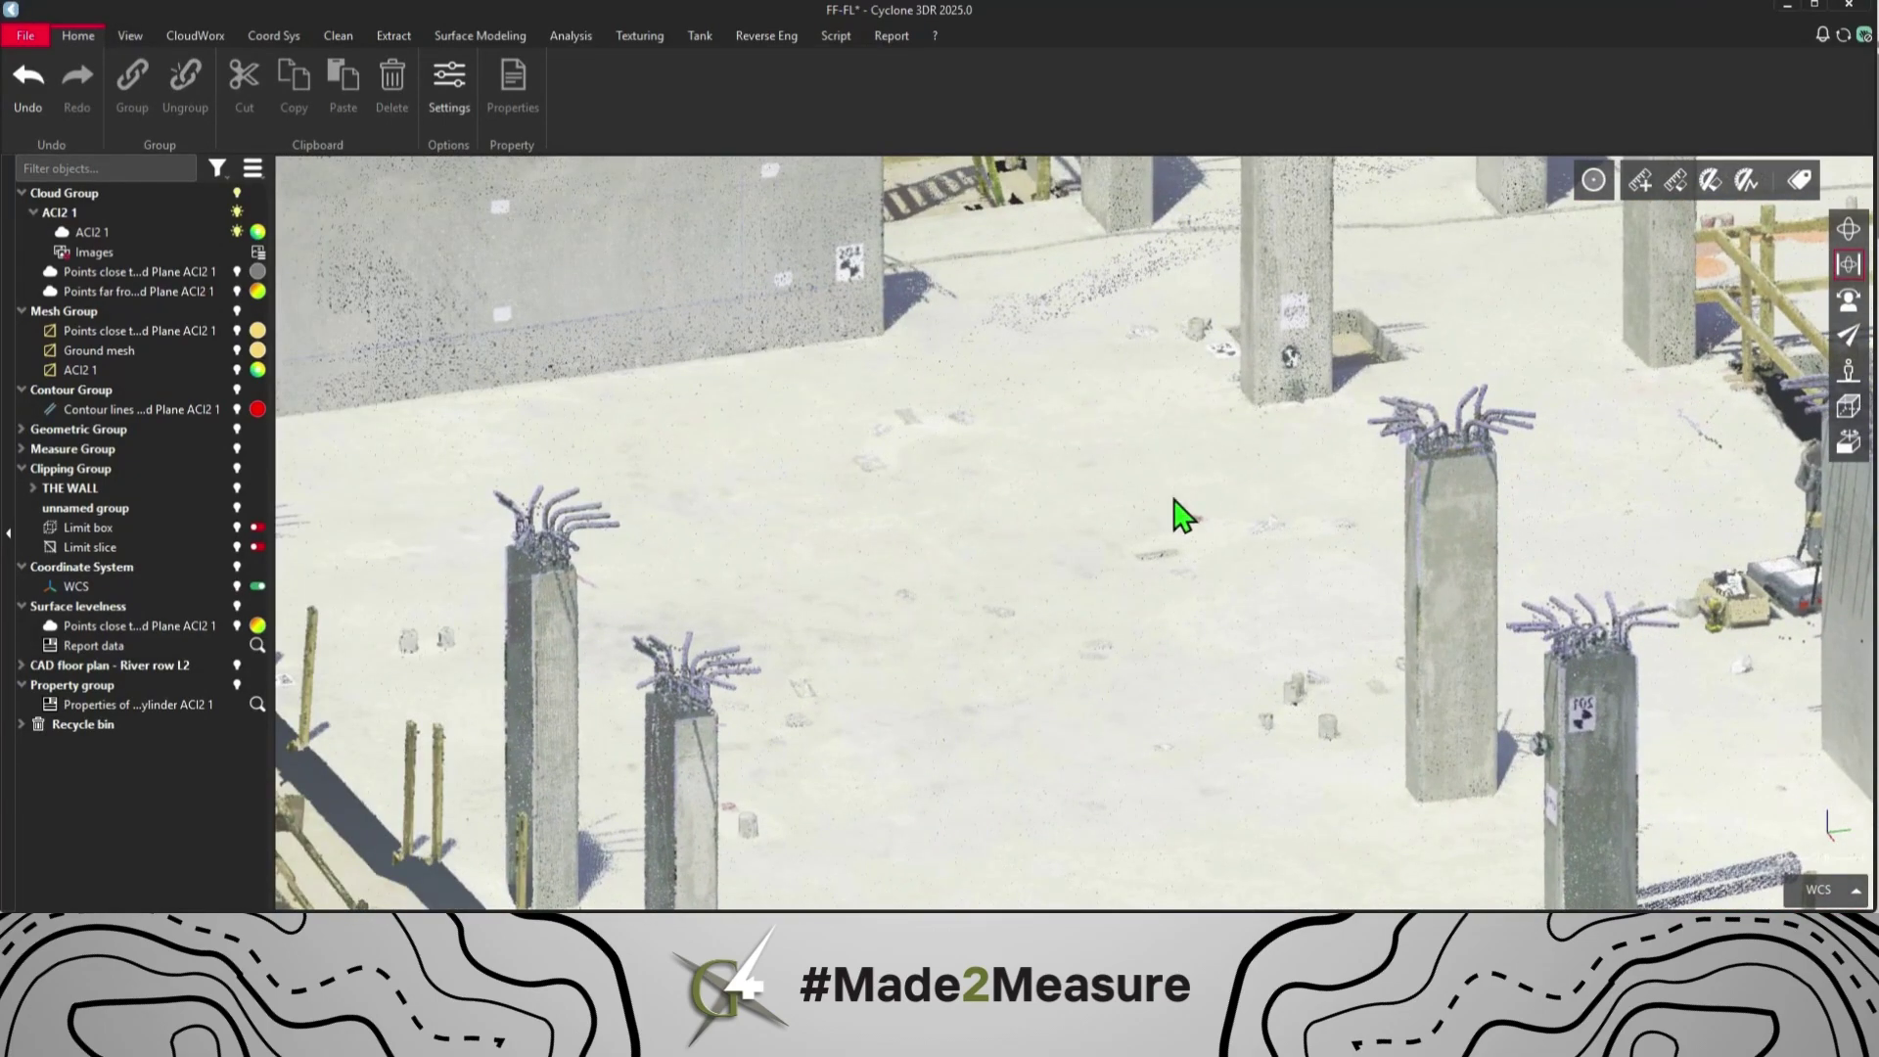
middle_click_drag(1048, 633, 1049, 632)
scroll(1050, 632, "down", 10)
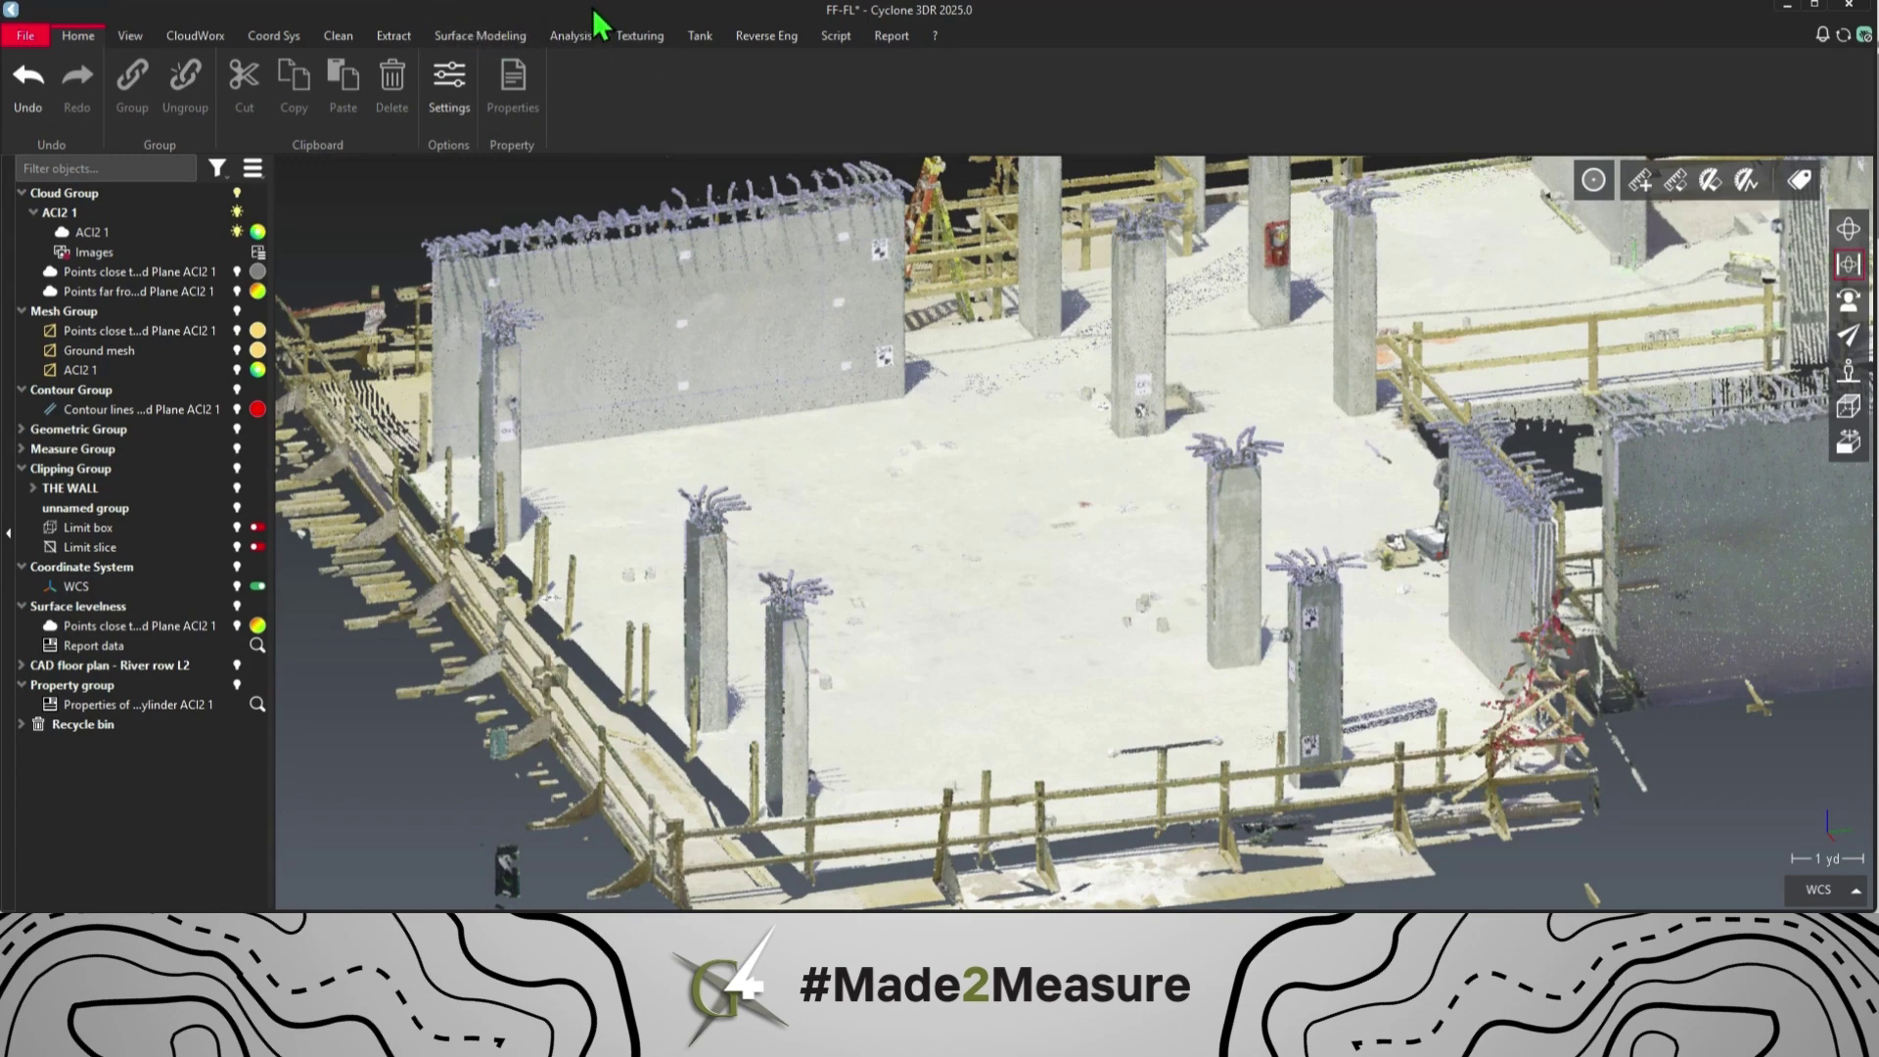
Start an FF/FL Analysis on the ACI2 1 cloud and extract the floor around a picked slab point with a 0.1 ft tolerance
left_click(574, 39)
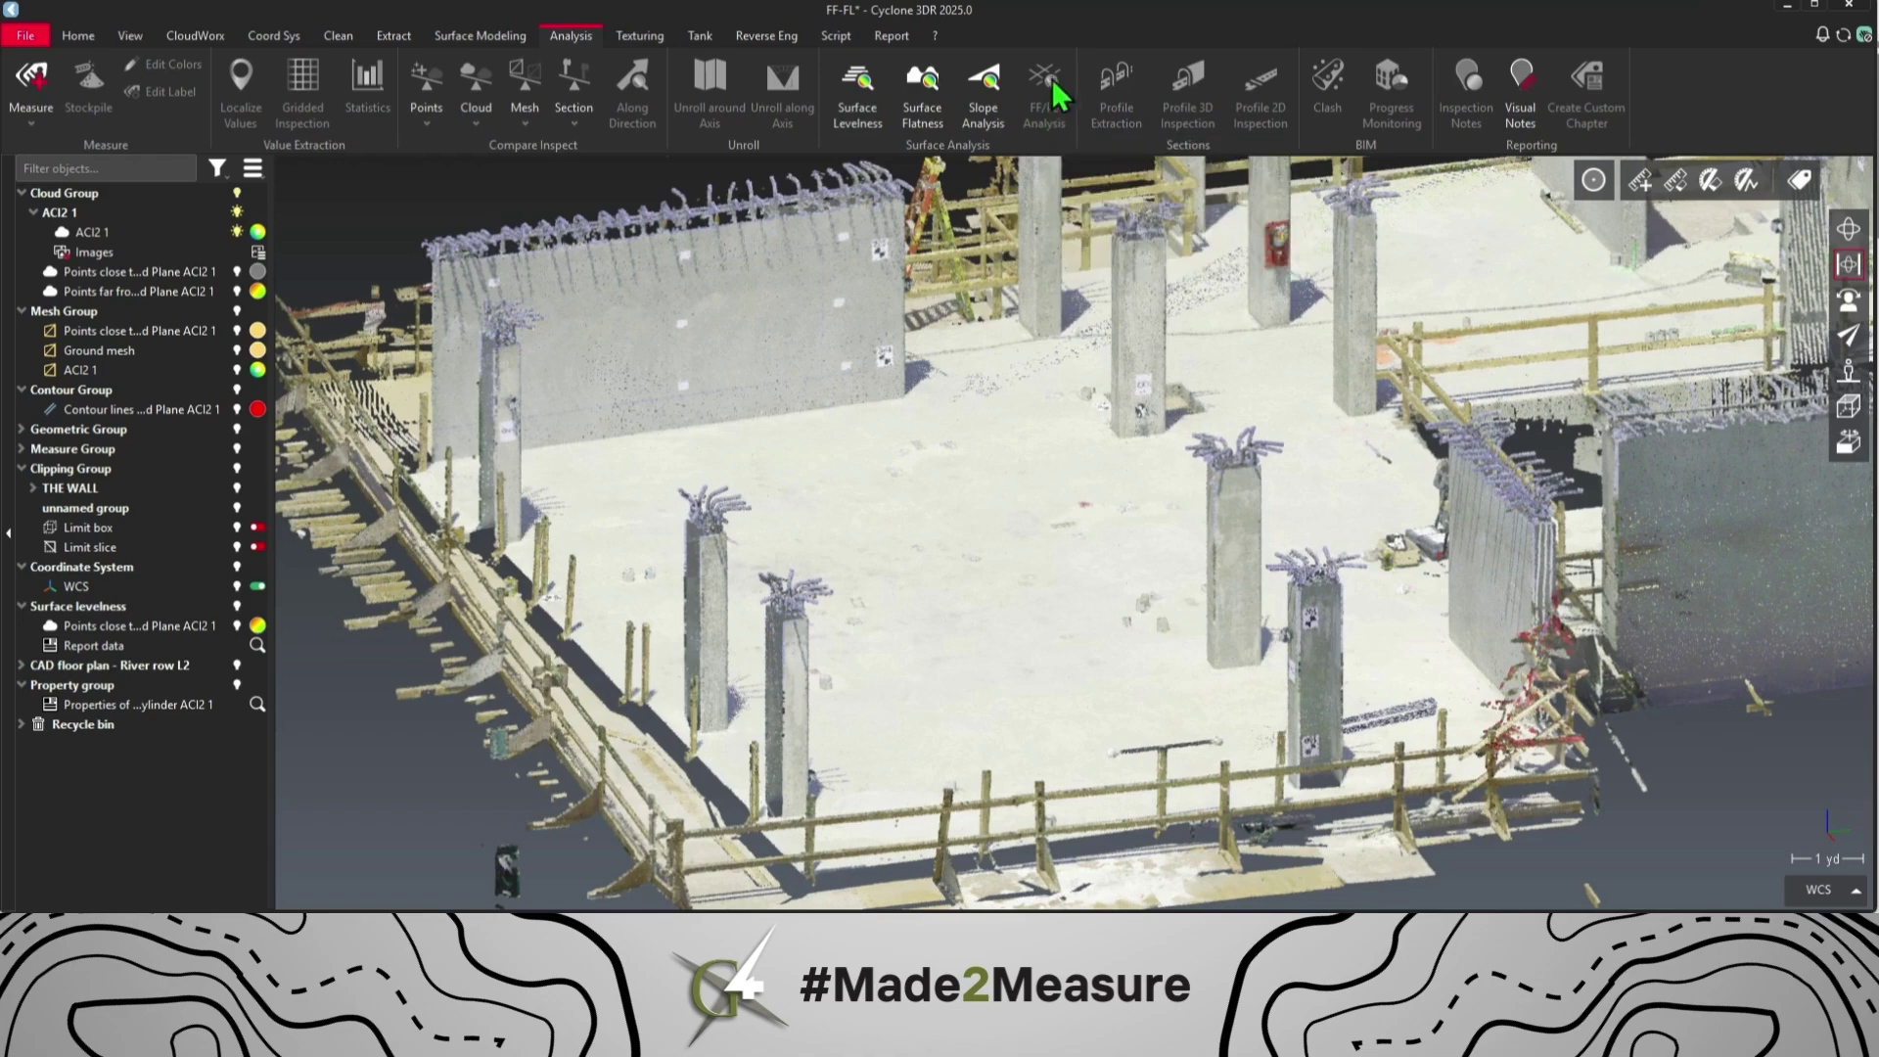
left_click(936, 536)
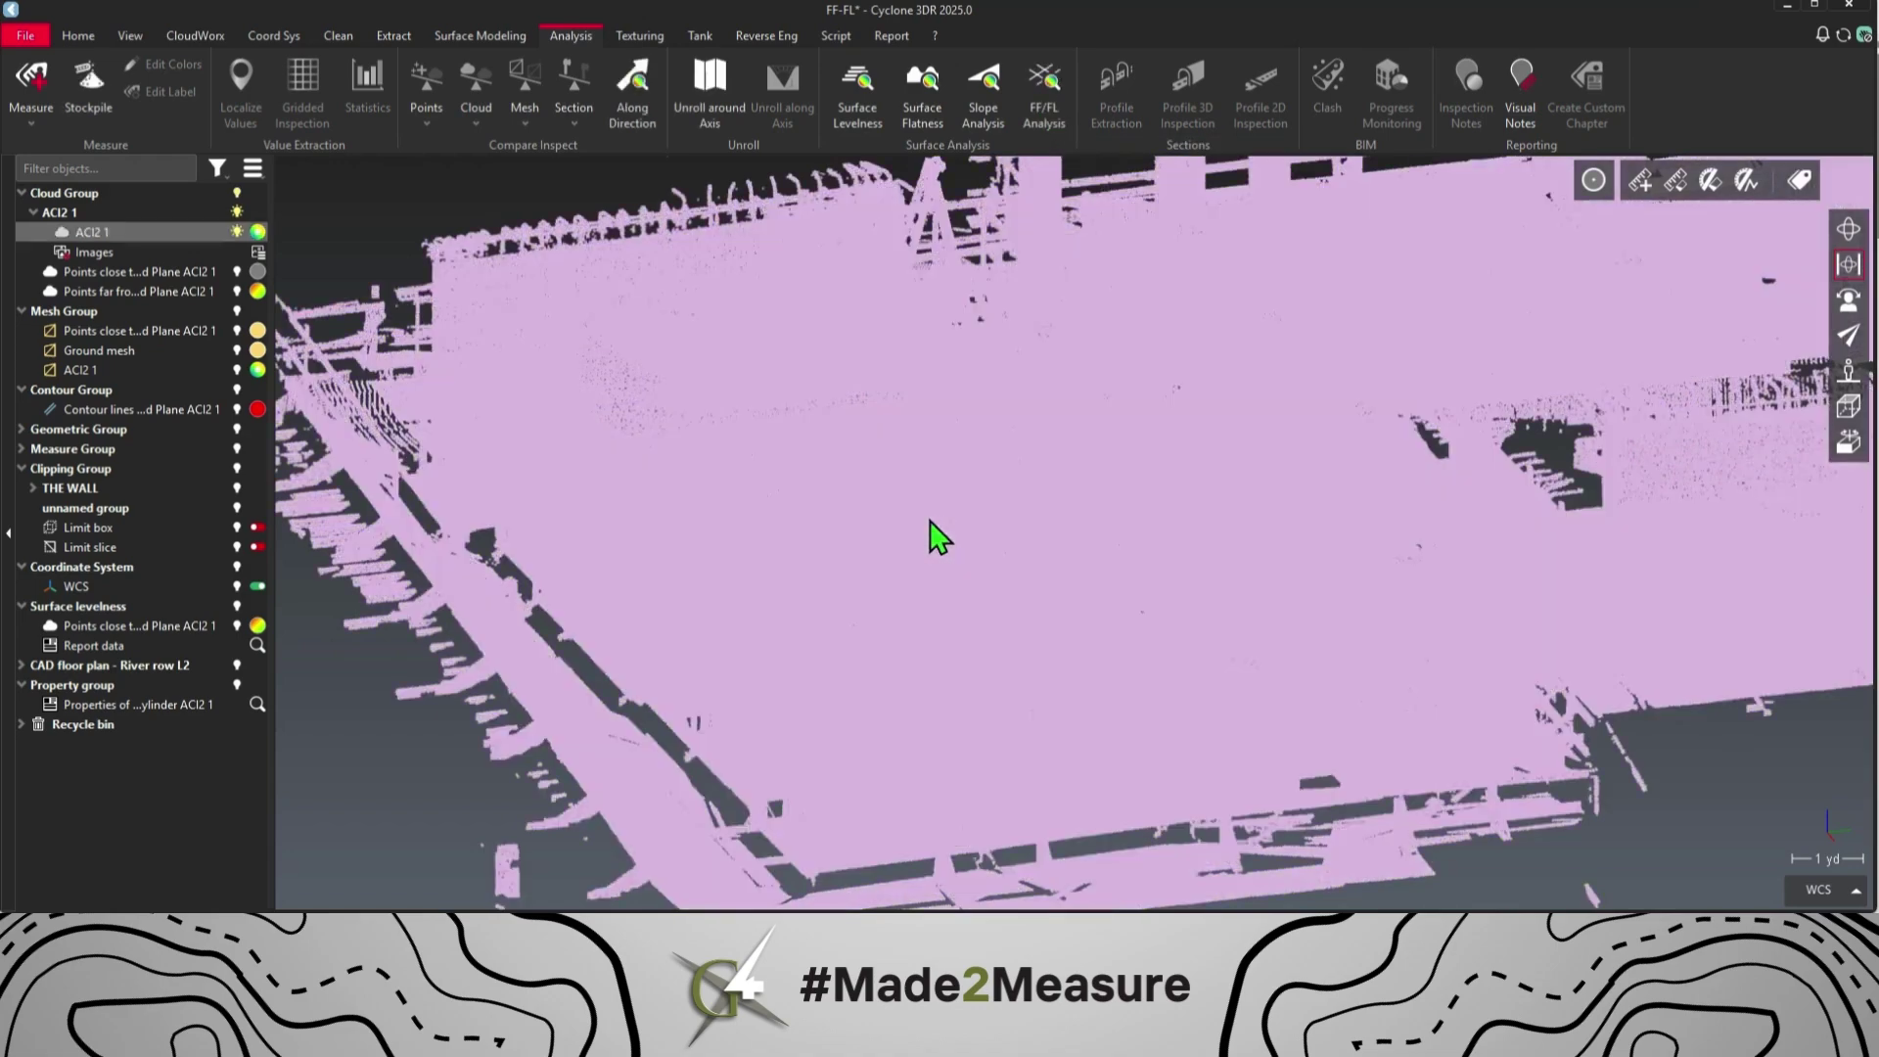
left_click(1052, 102)
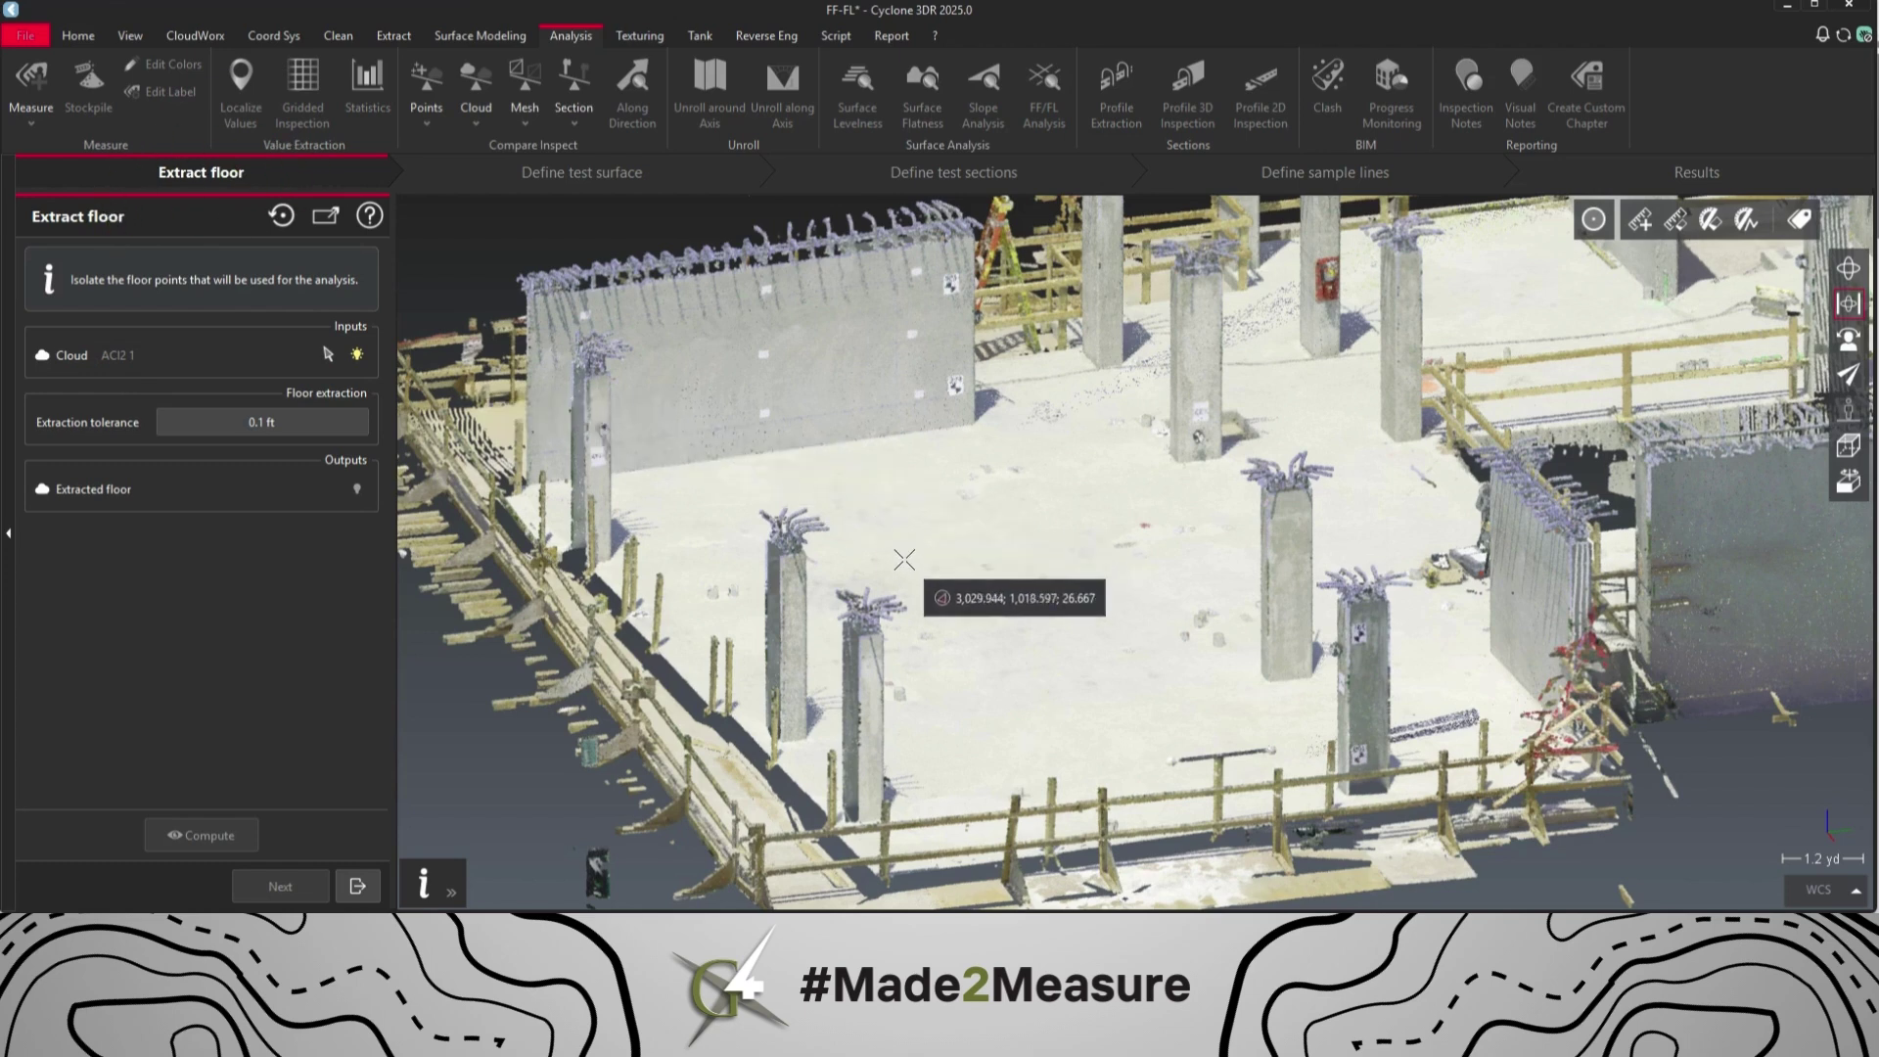
left_click(884, 538)
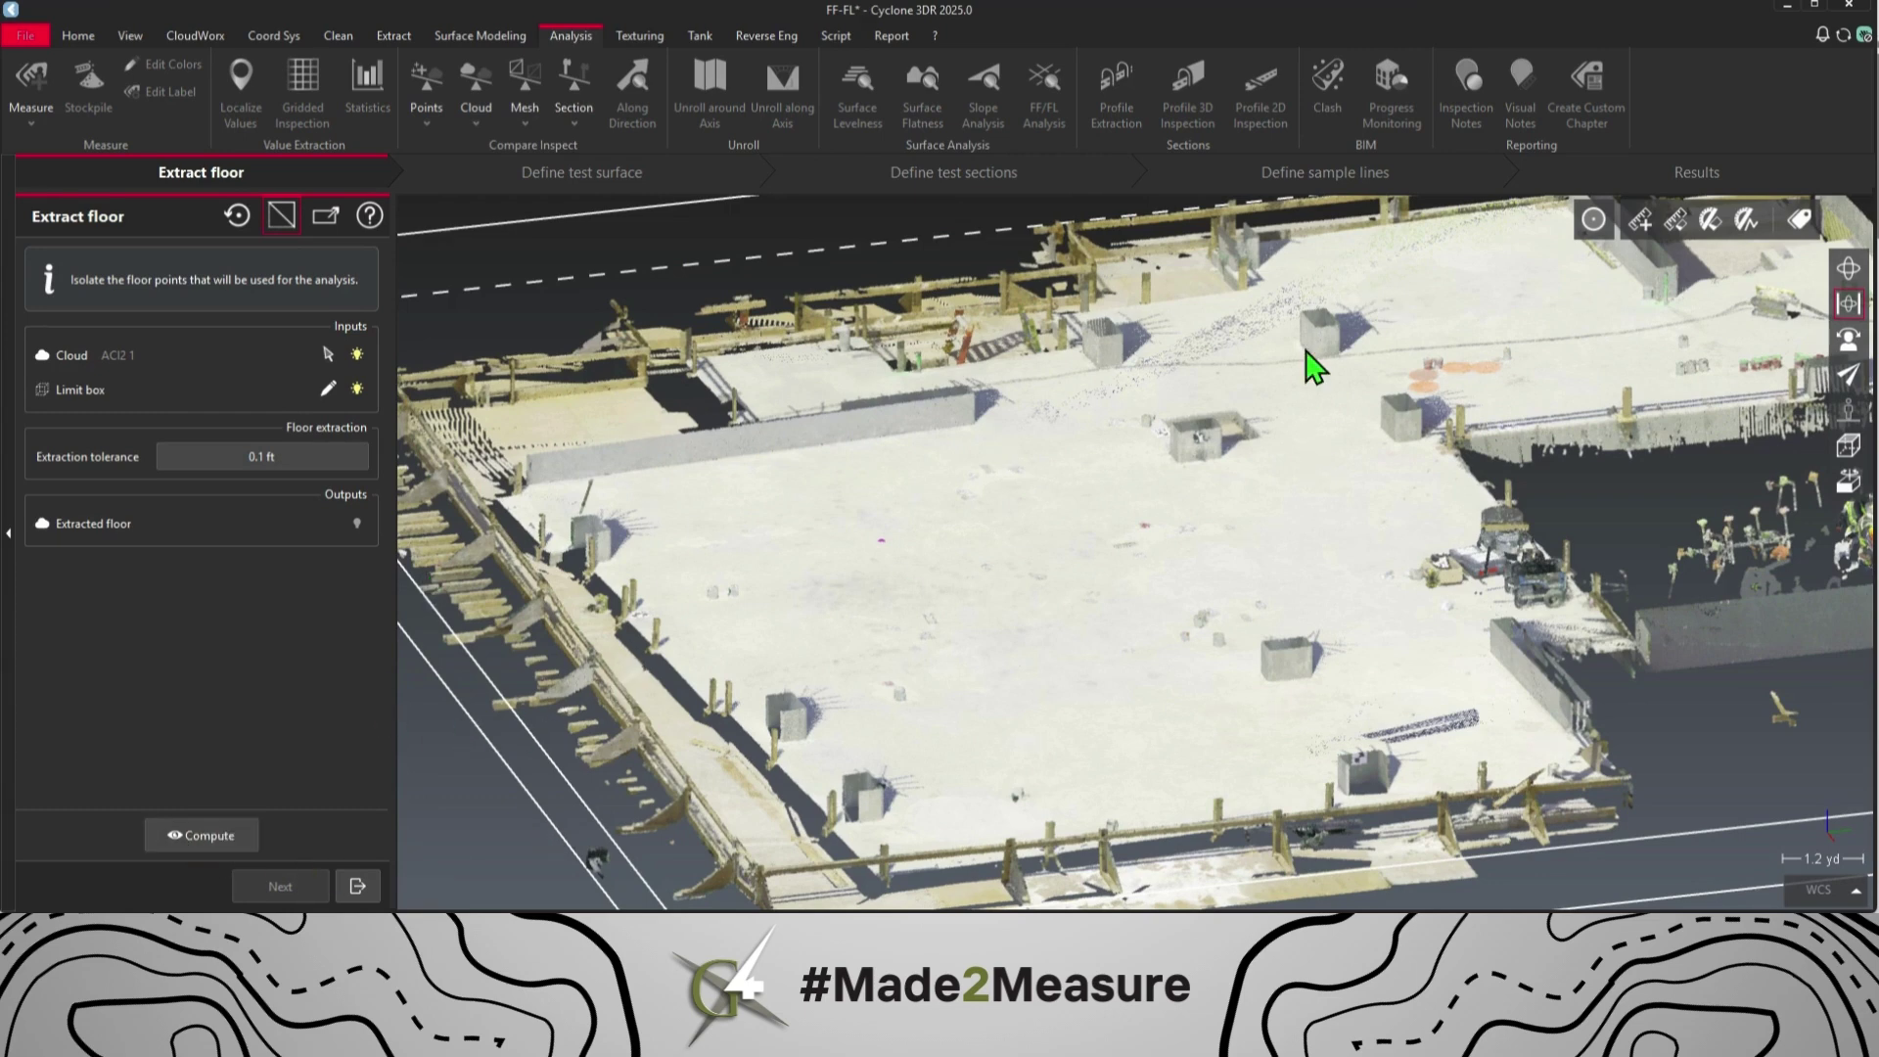
left_click(202, 833)
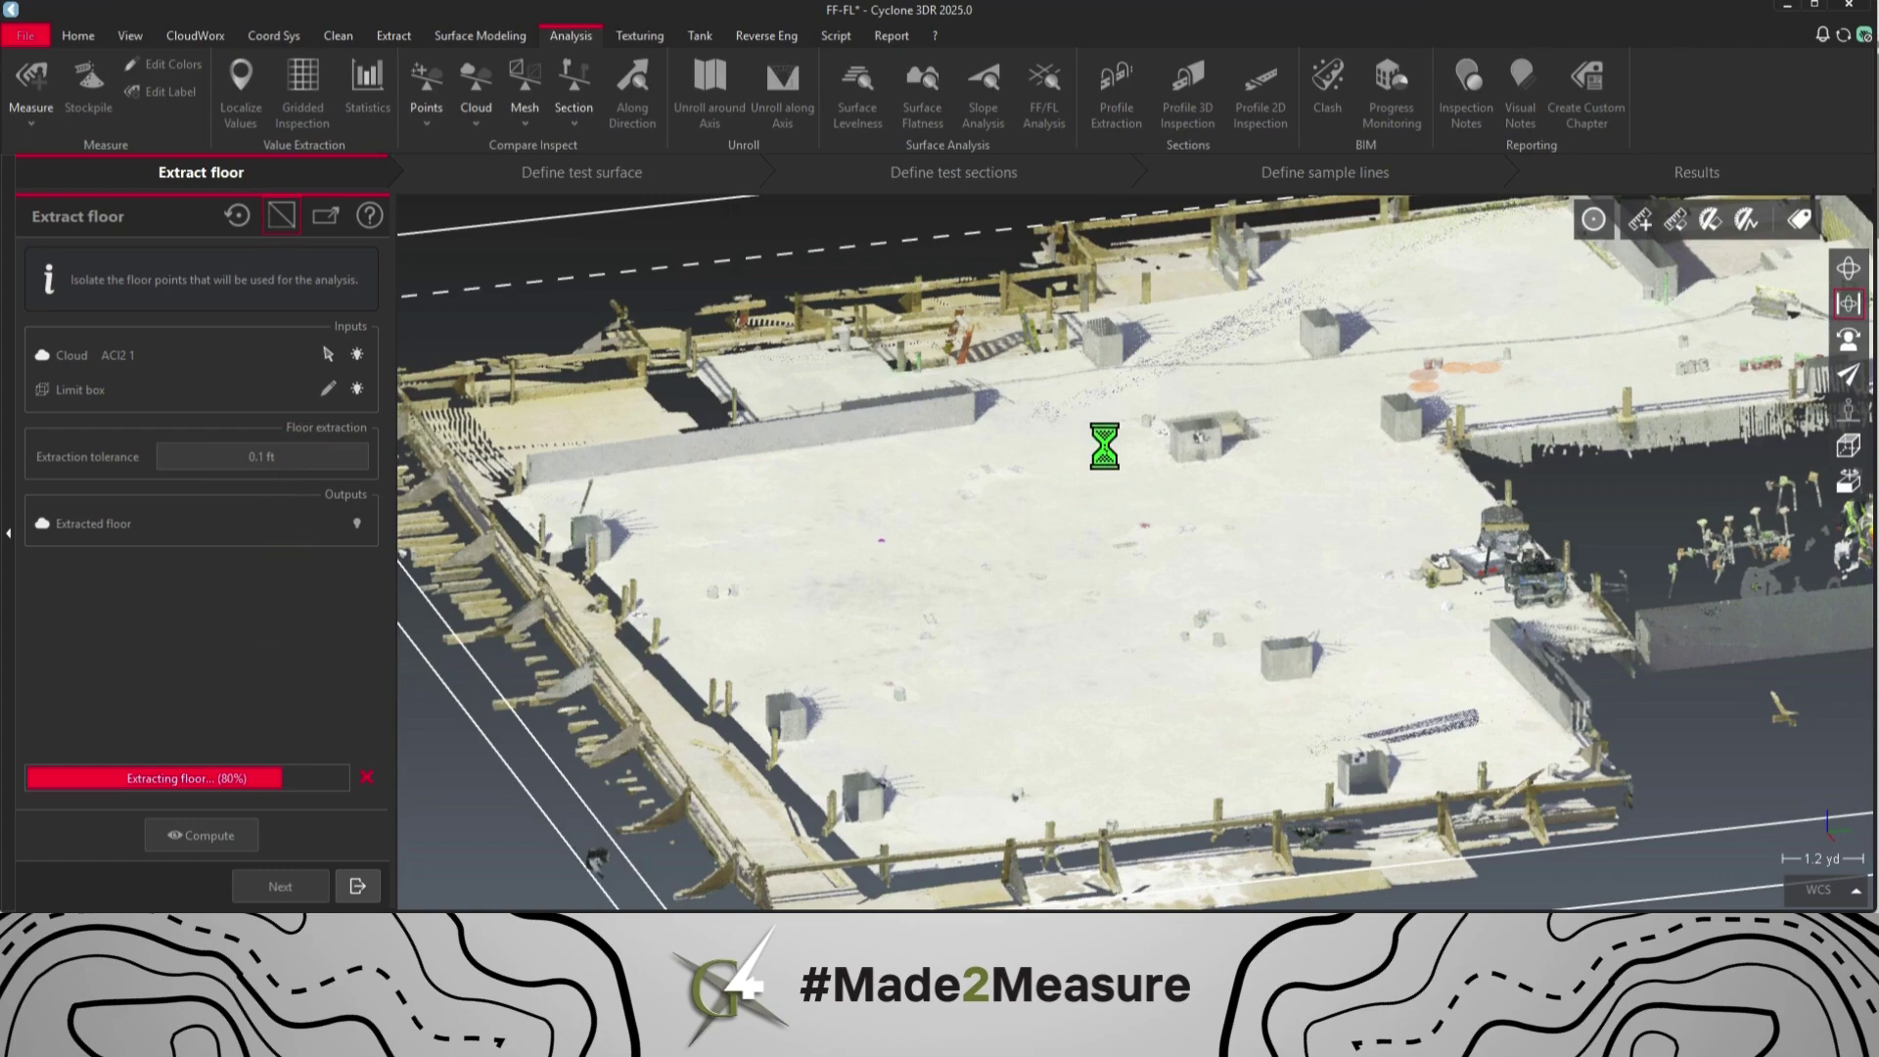
Define a rectangular test surface of about 18.5 by 19.5 ft on the extracted floor, in the open slab area beside the wall
scroll(1007, 381, "up", 5)
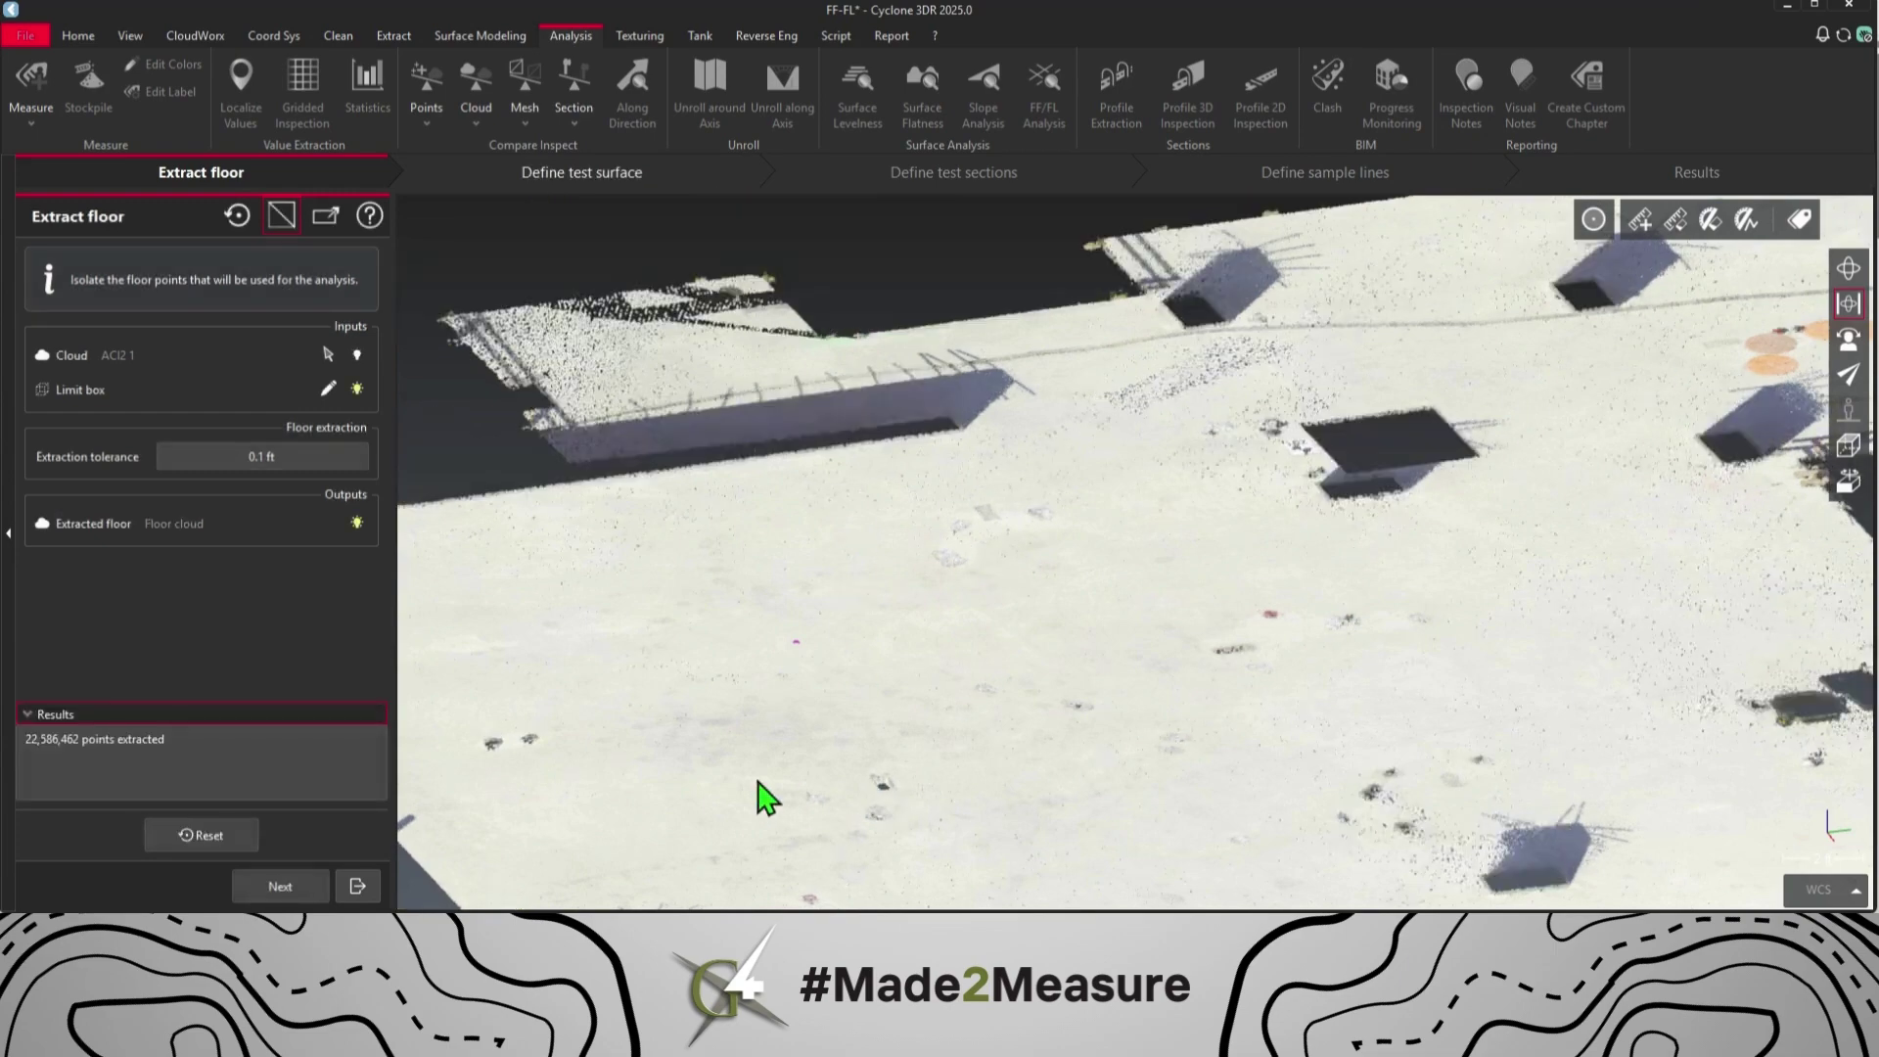
left_click_drag(1018, 734, 1065, 769)
scroll(719, 548, "down", 3)
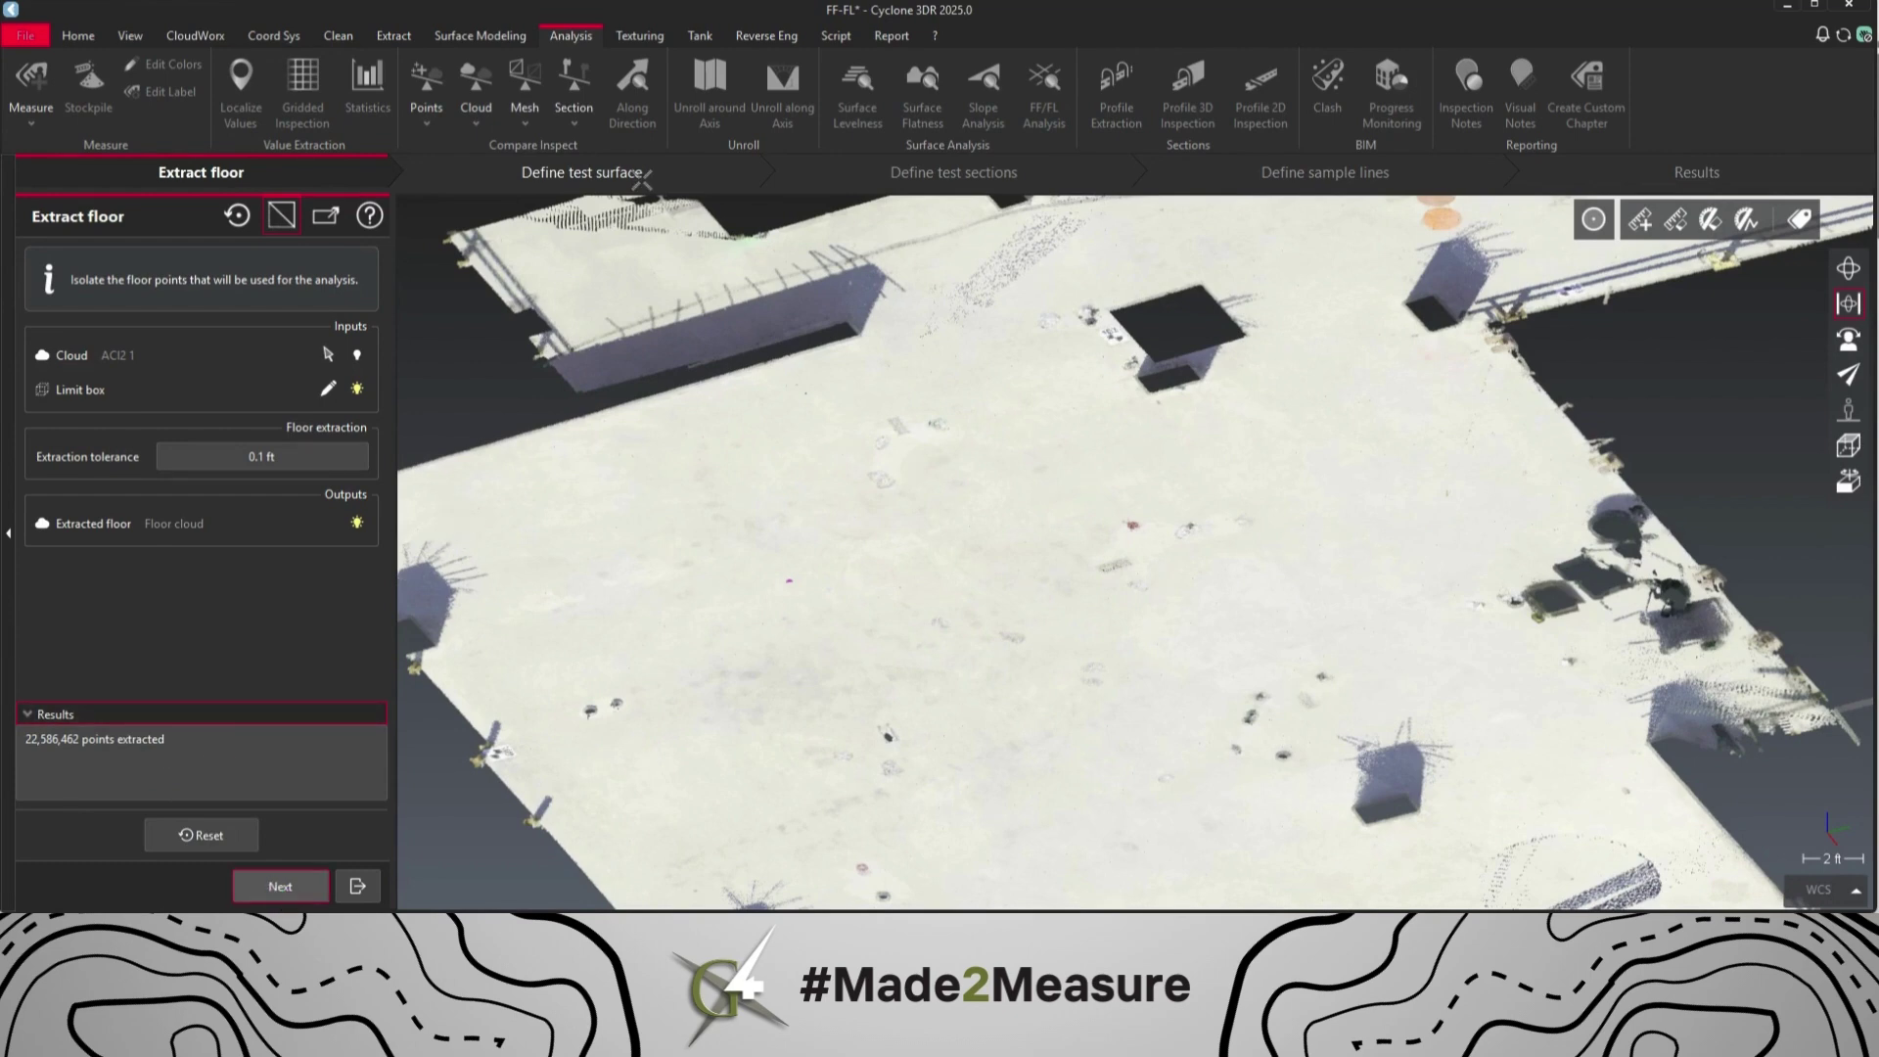
left_click(641, 174)
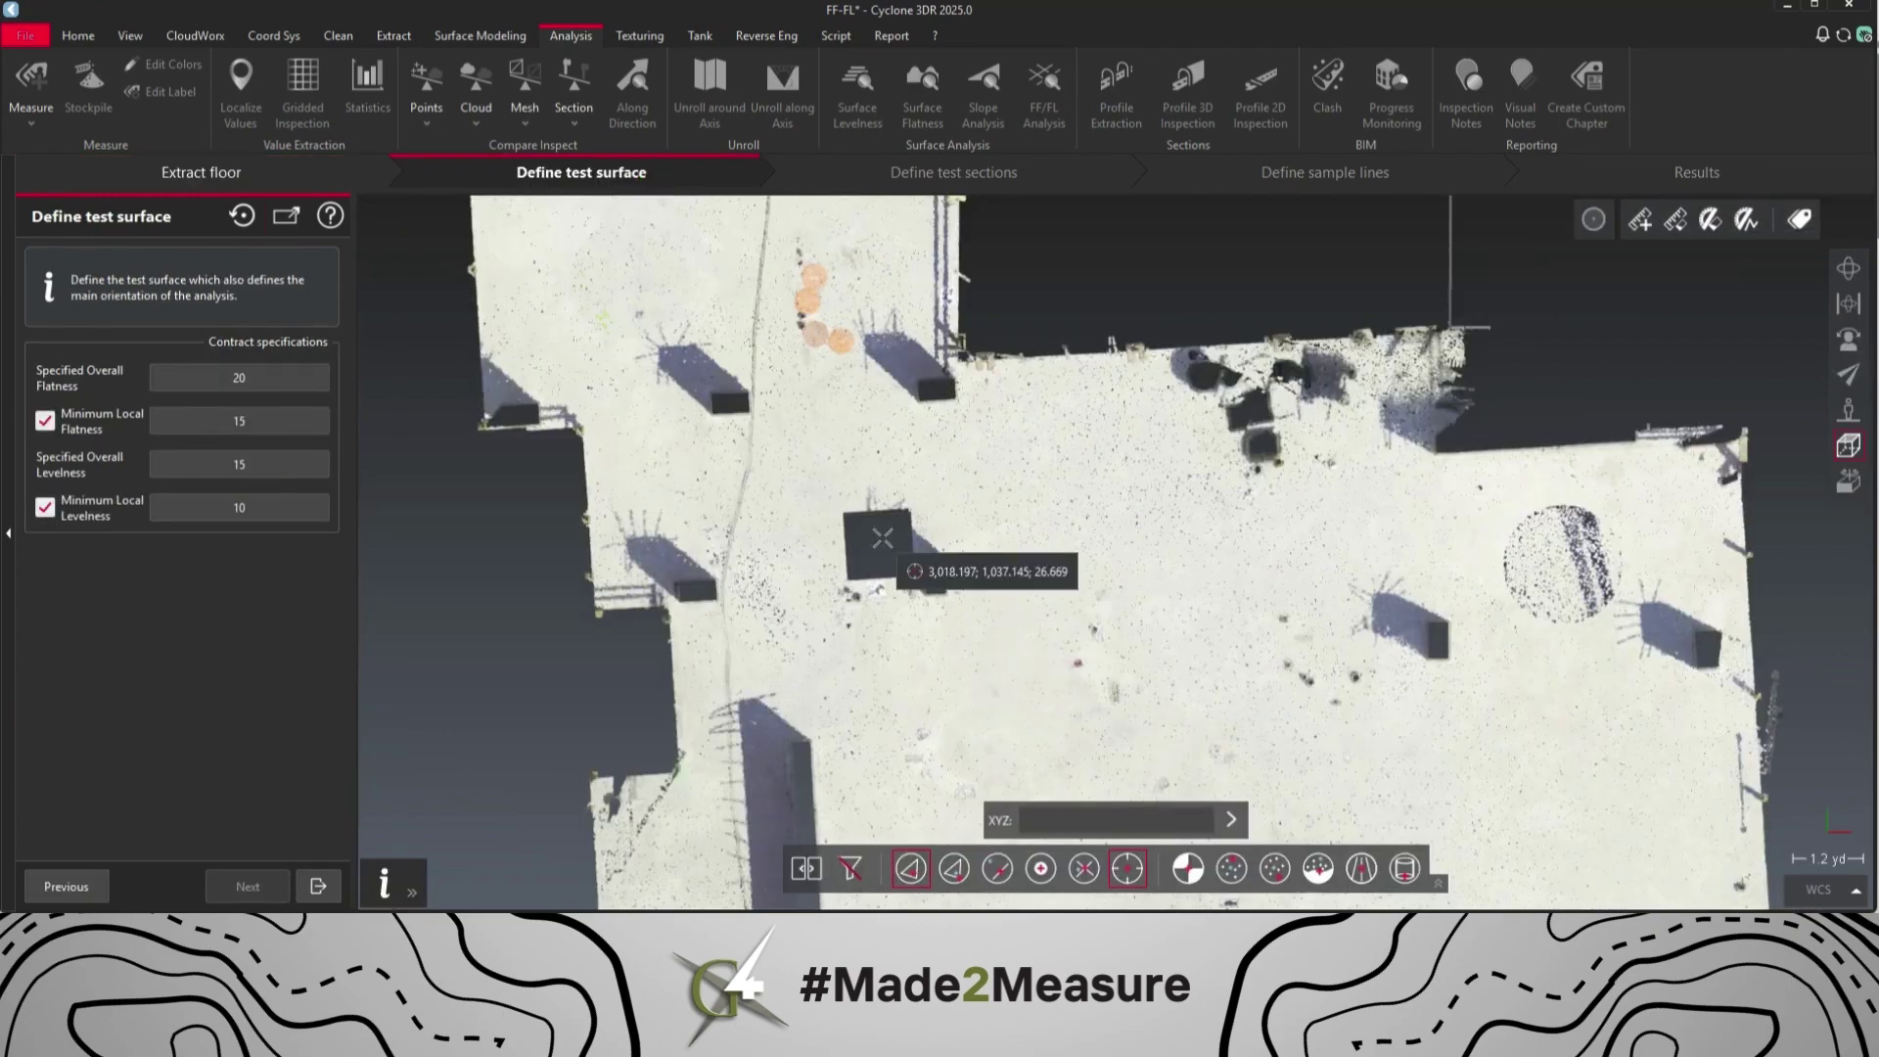
middle_click_drag(985, 547, 904, 386)
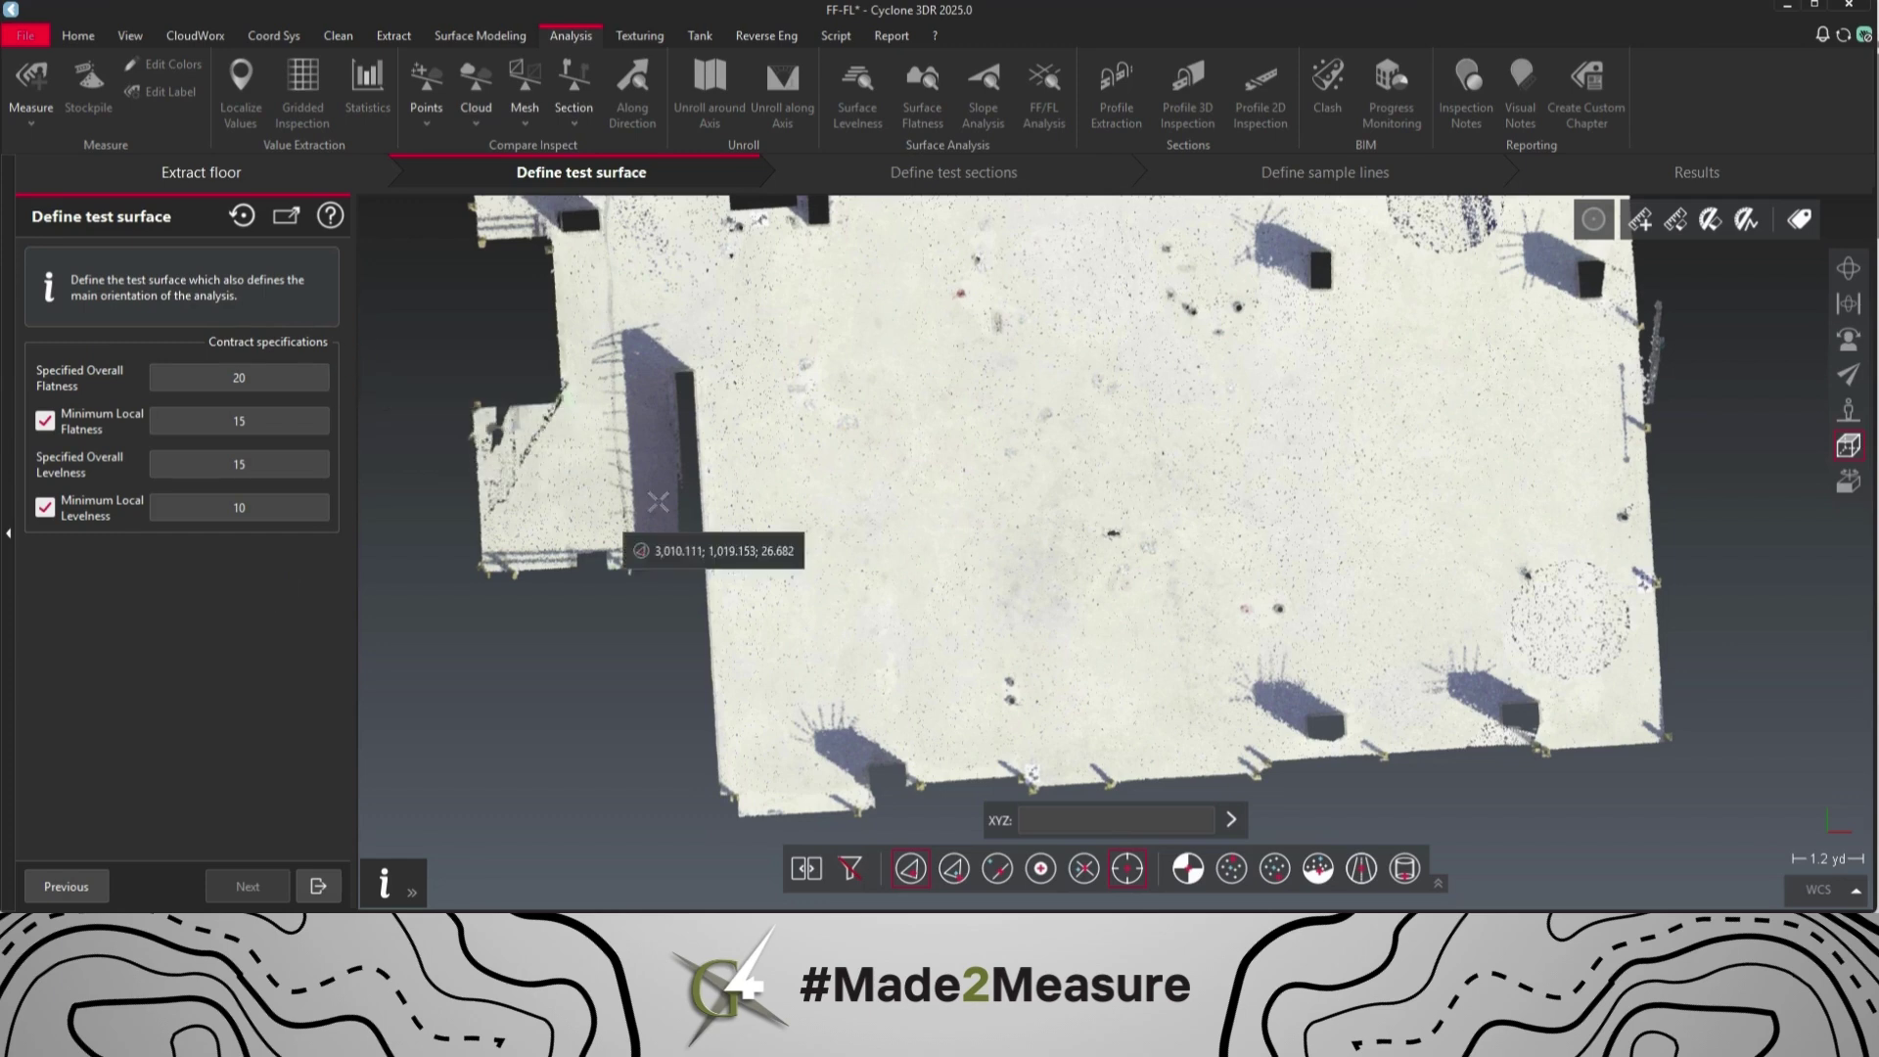
right_click_drag(1062, 548, 984, 525)
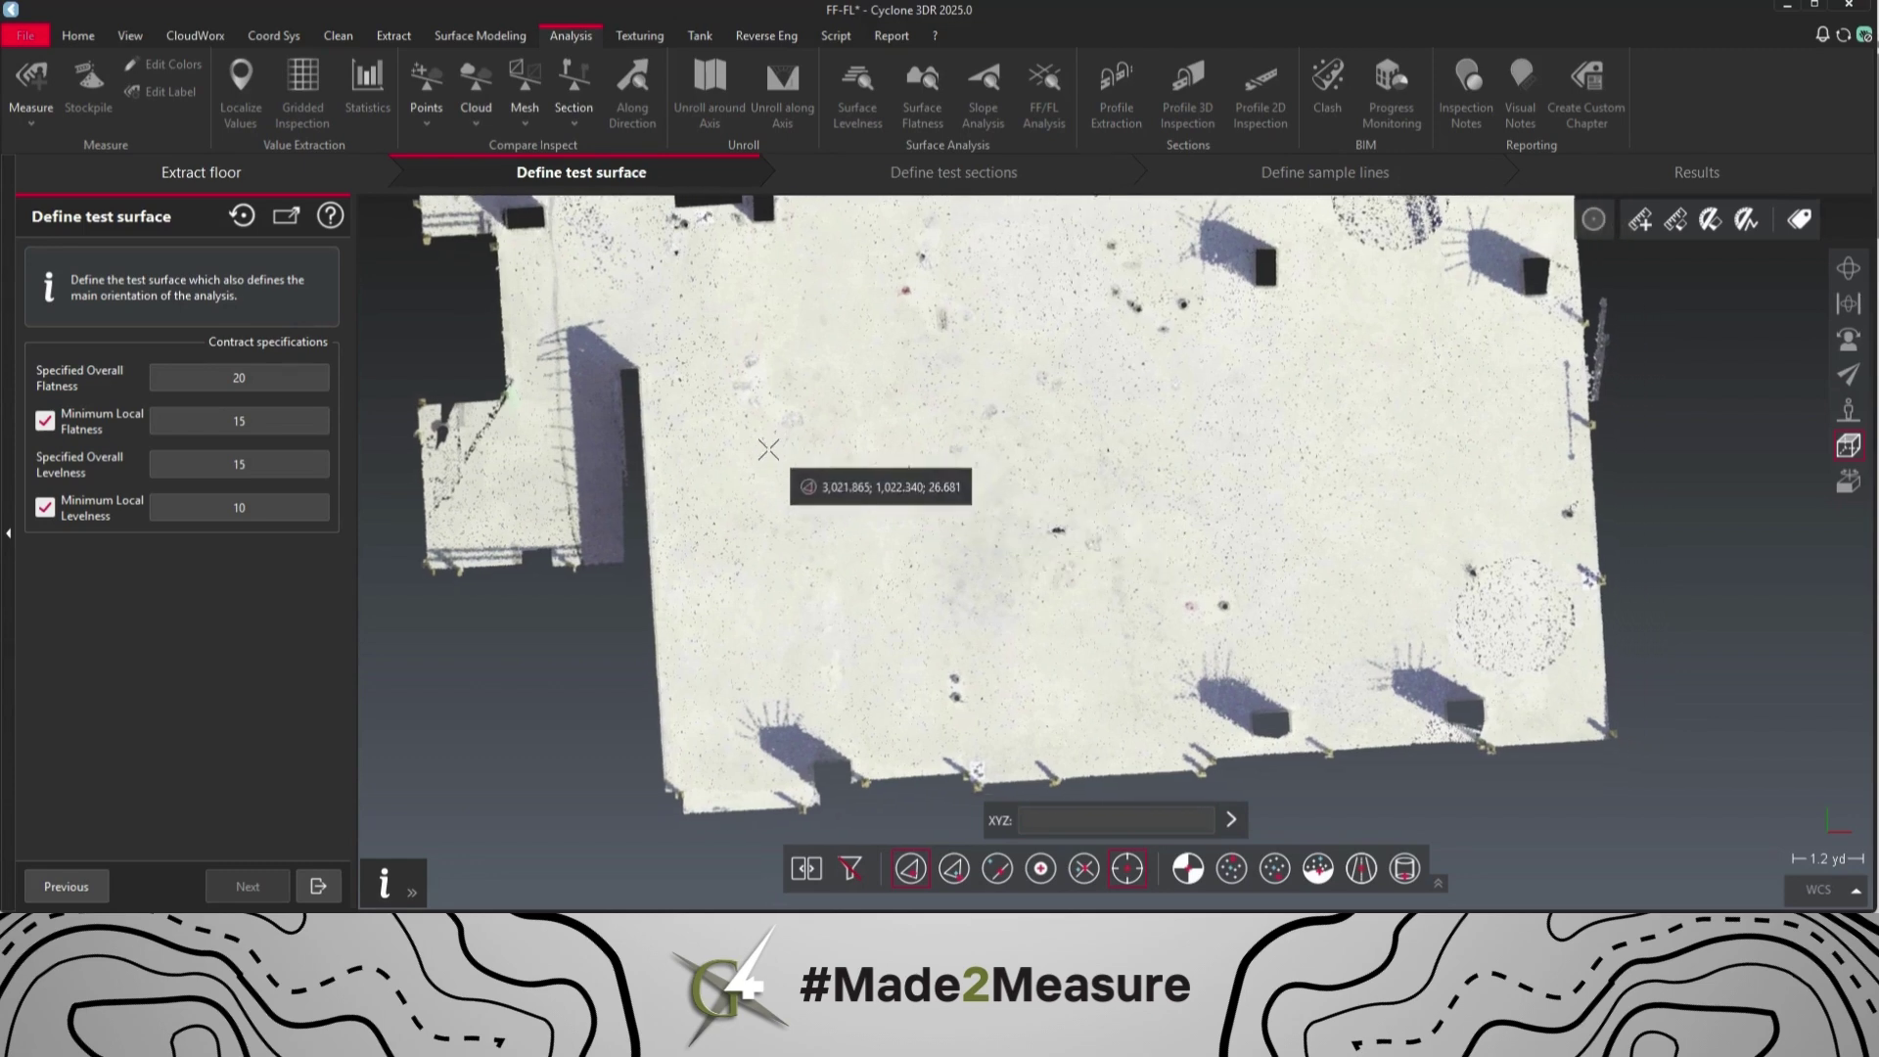
left_click(711, 365)
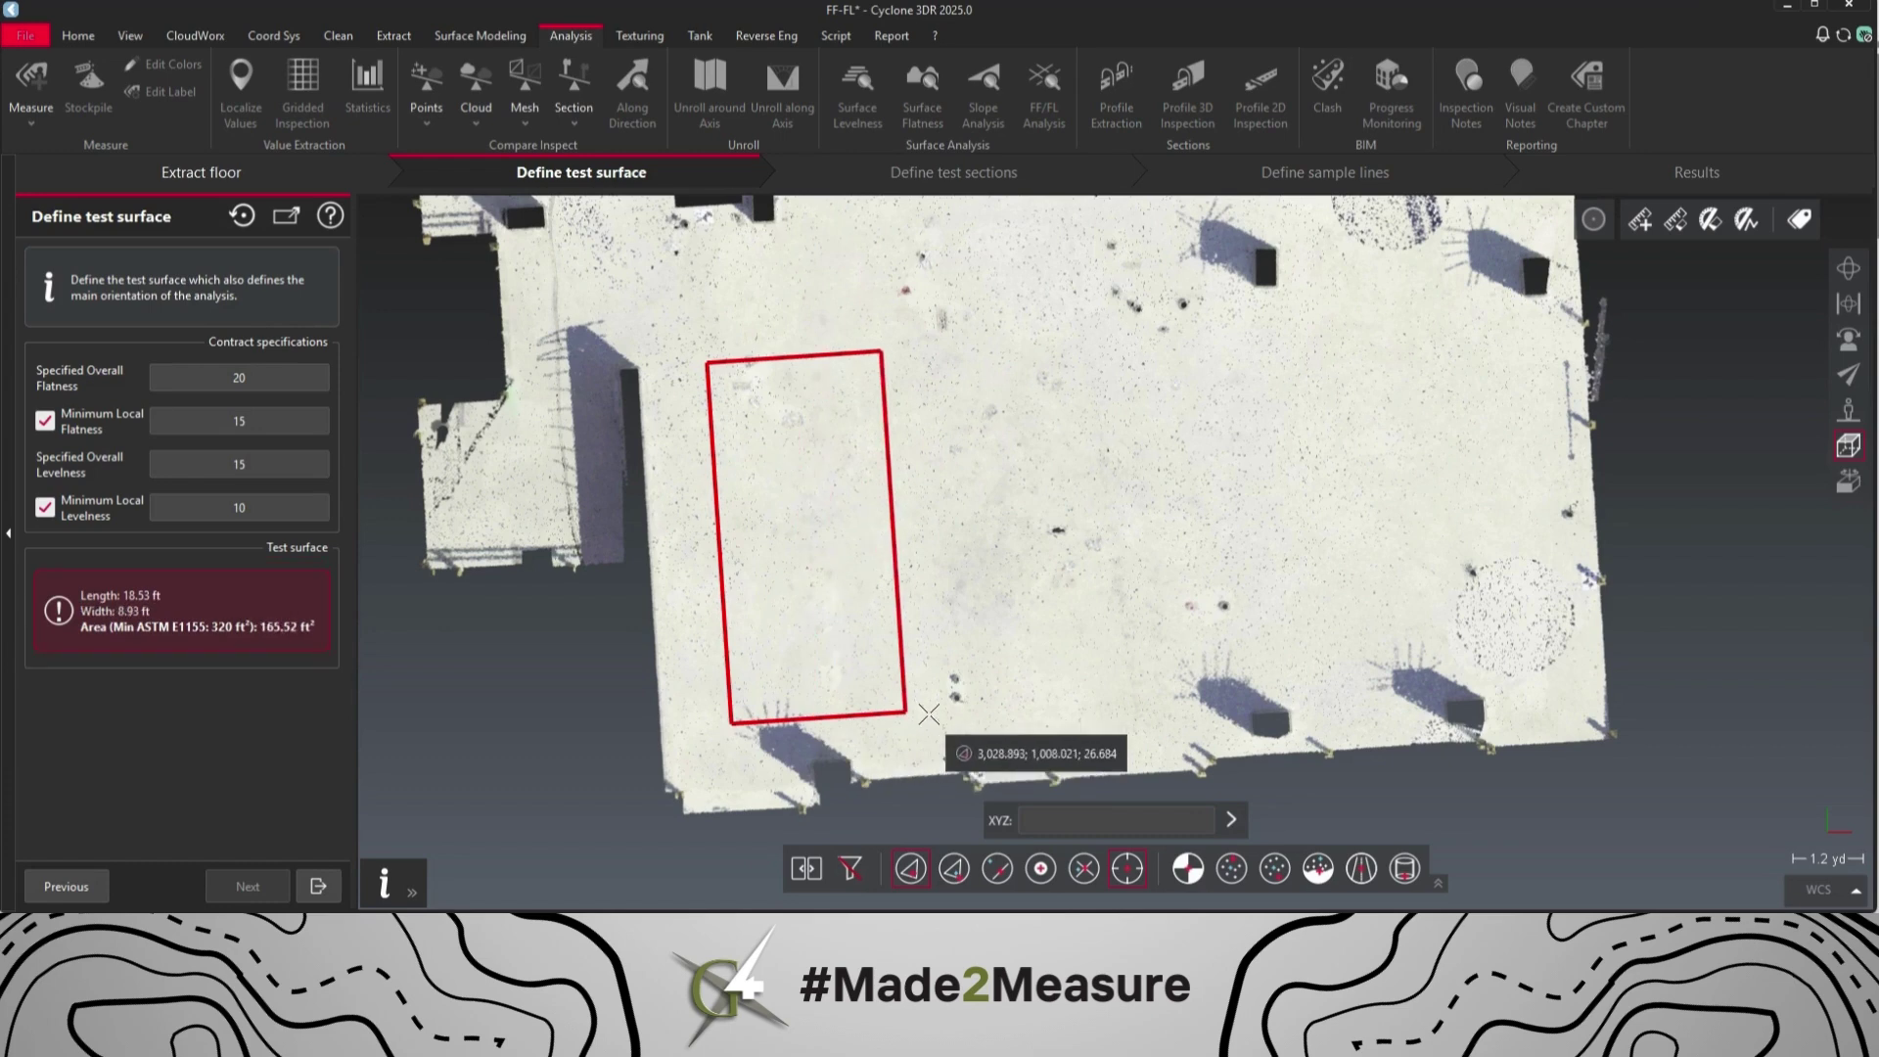
left_click(1075, 680)
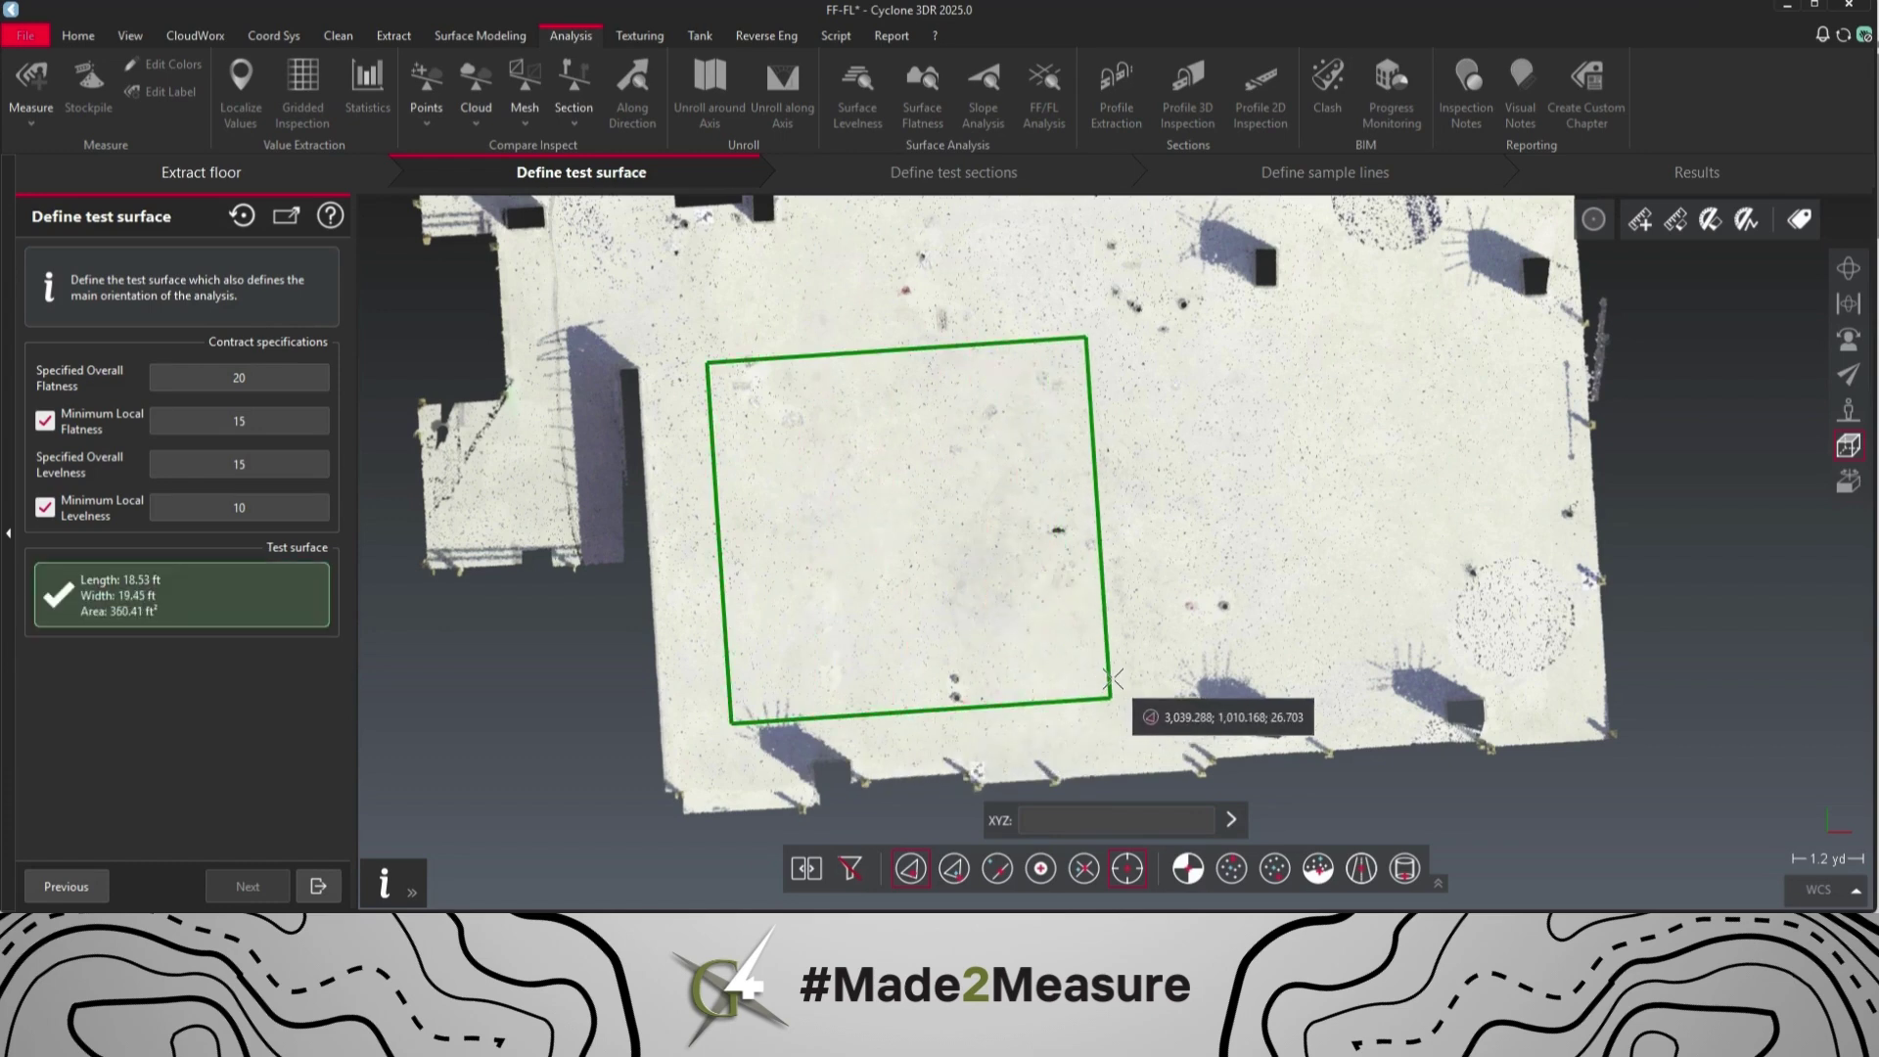
left_click(1107, 698)
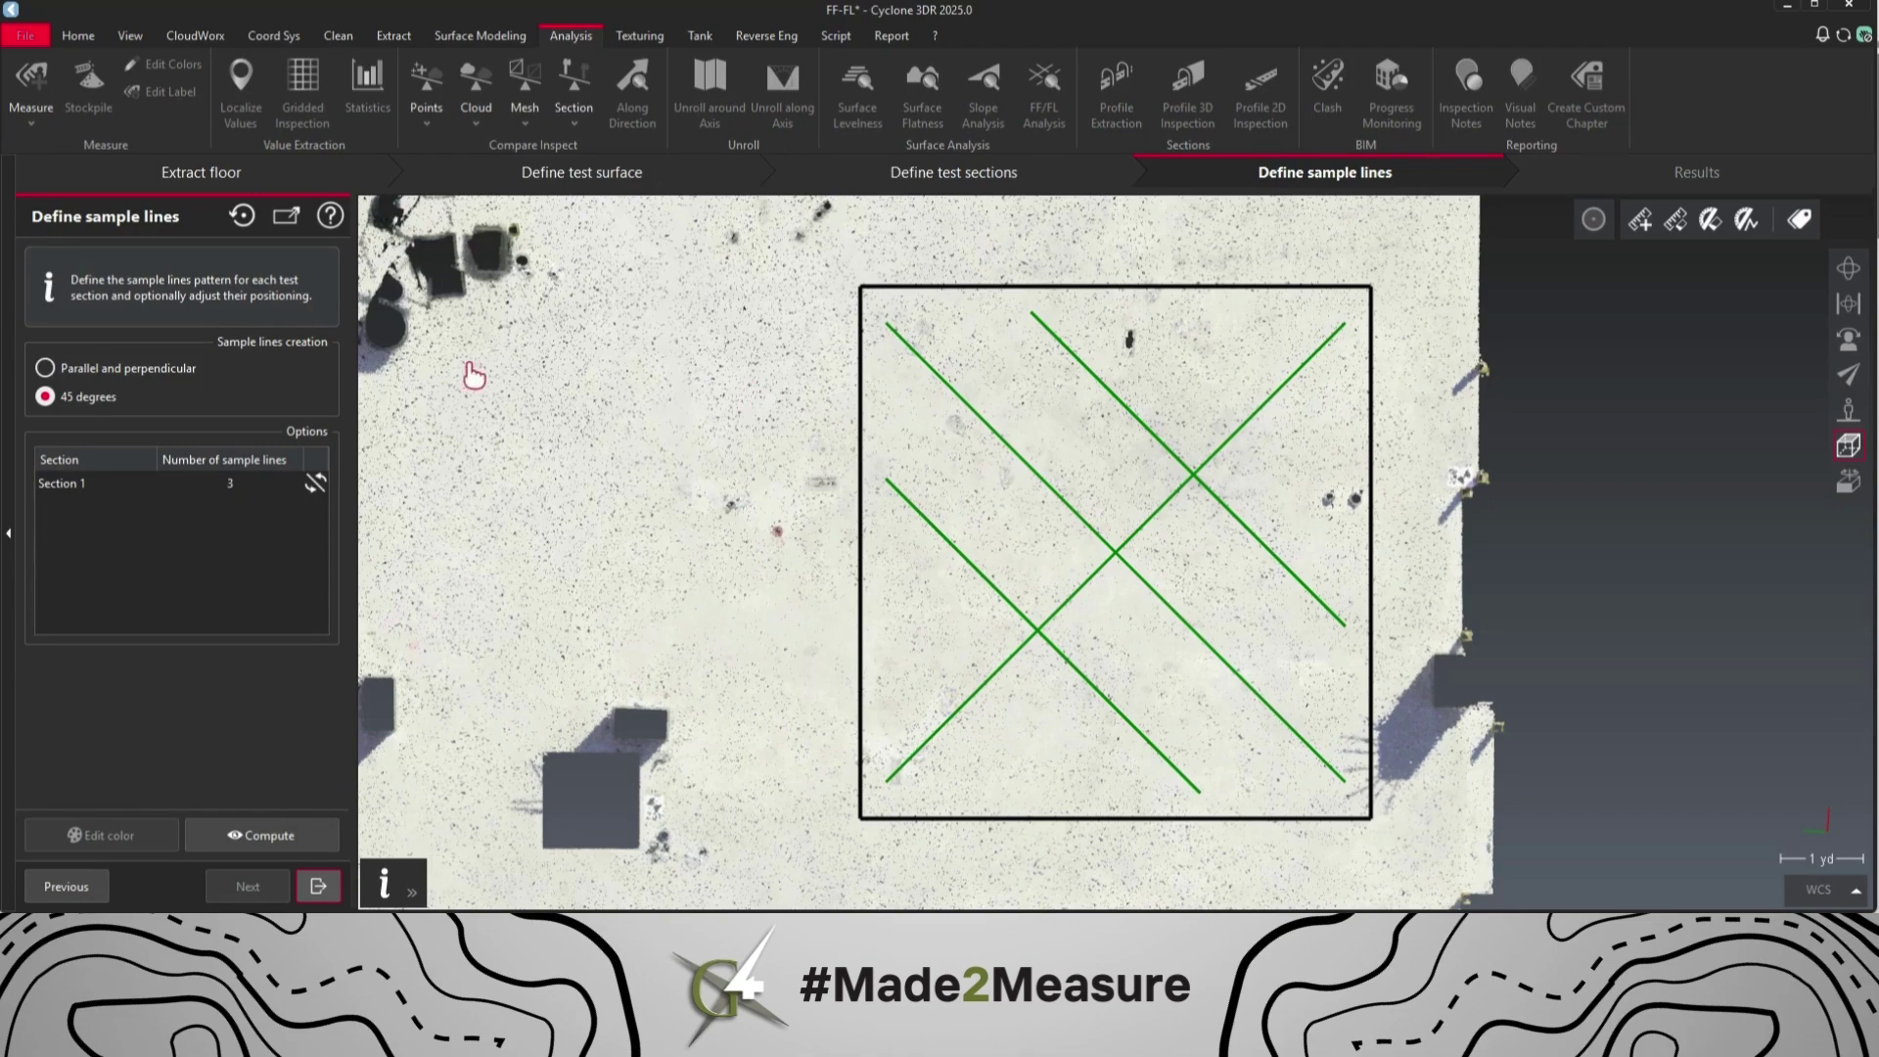
Set the sample lines to the 45 degrees pattern with 4 sample lines for Section 1
left_click(86, 369)
left_click(80, 399)
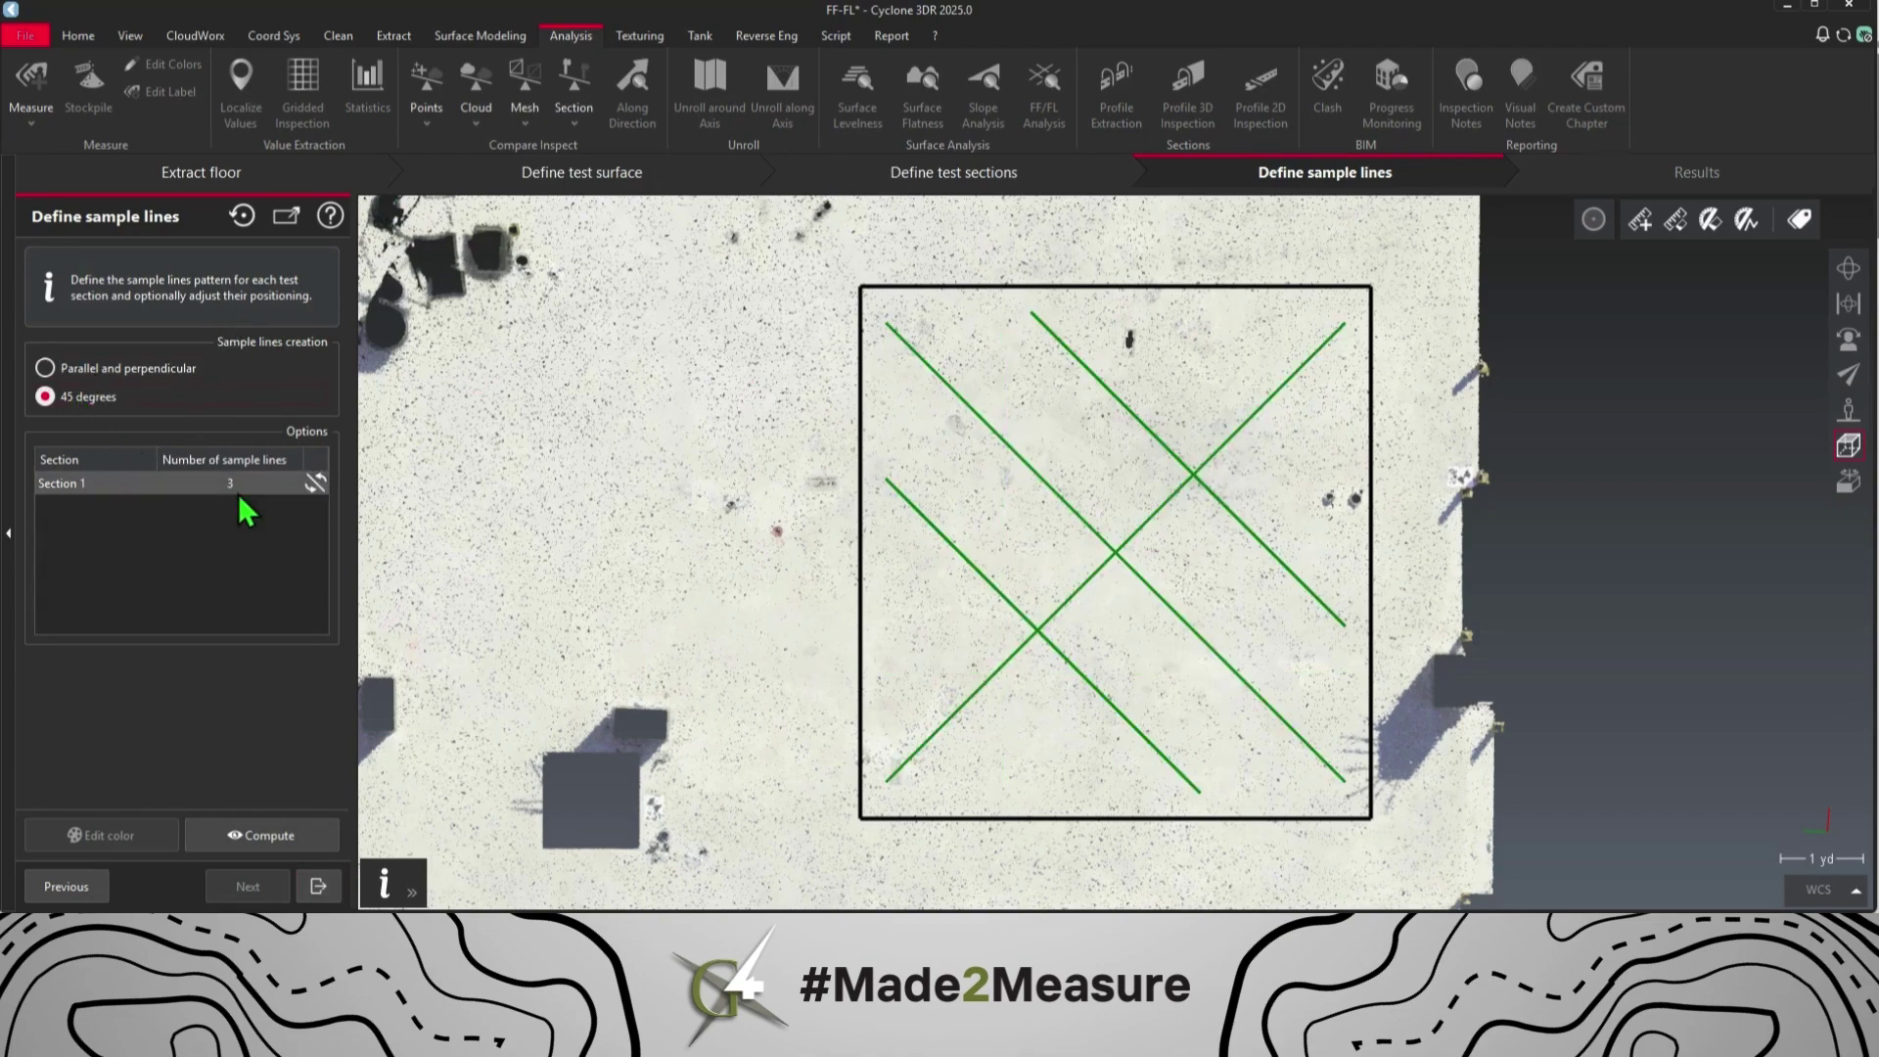
left_click(290, 484)
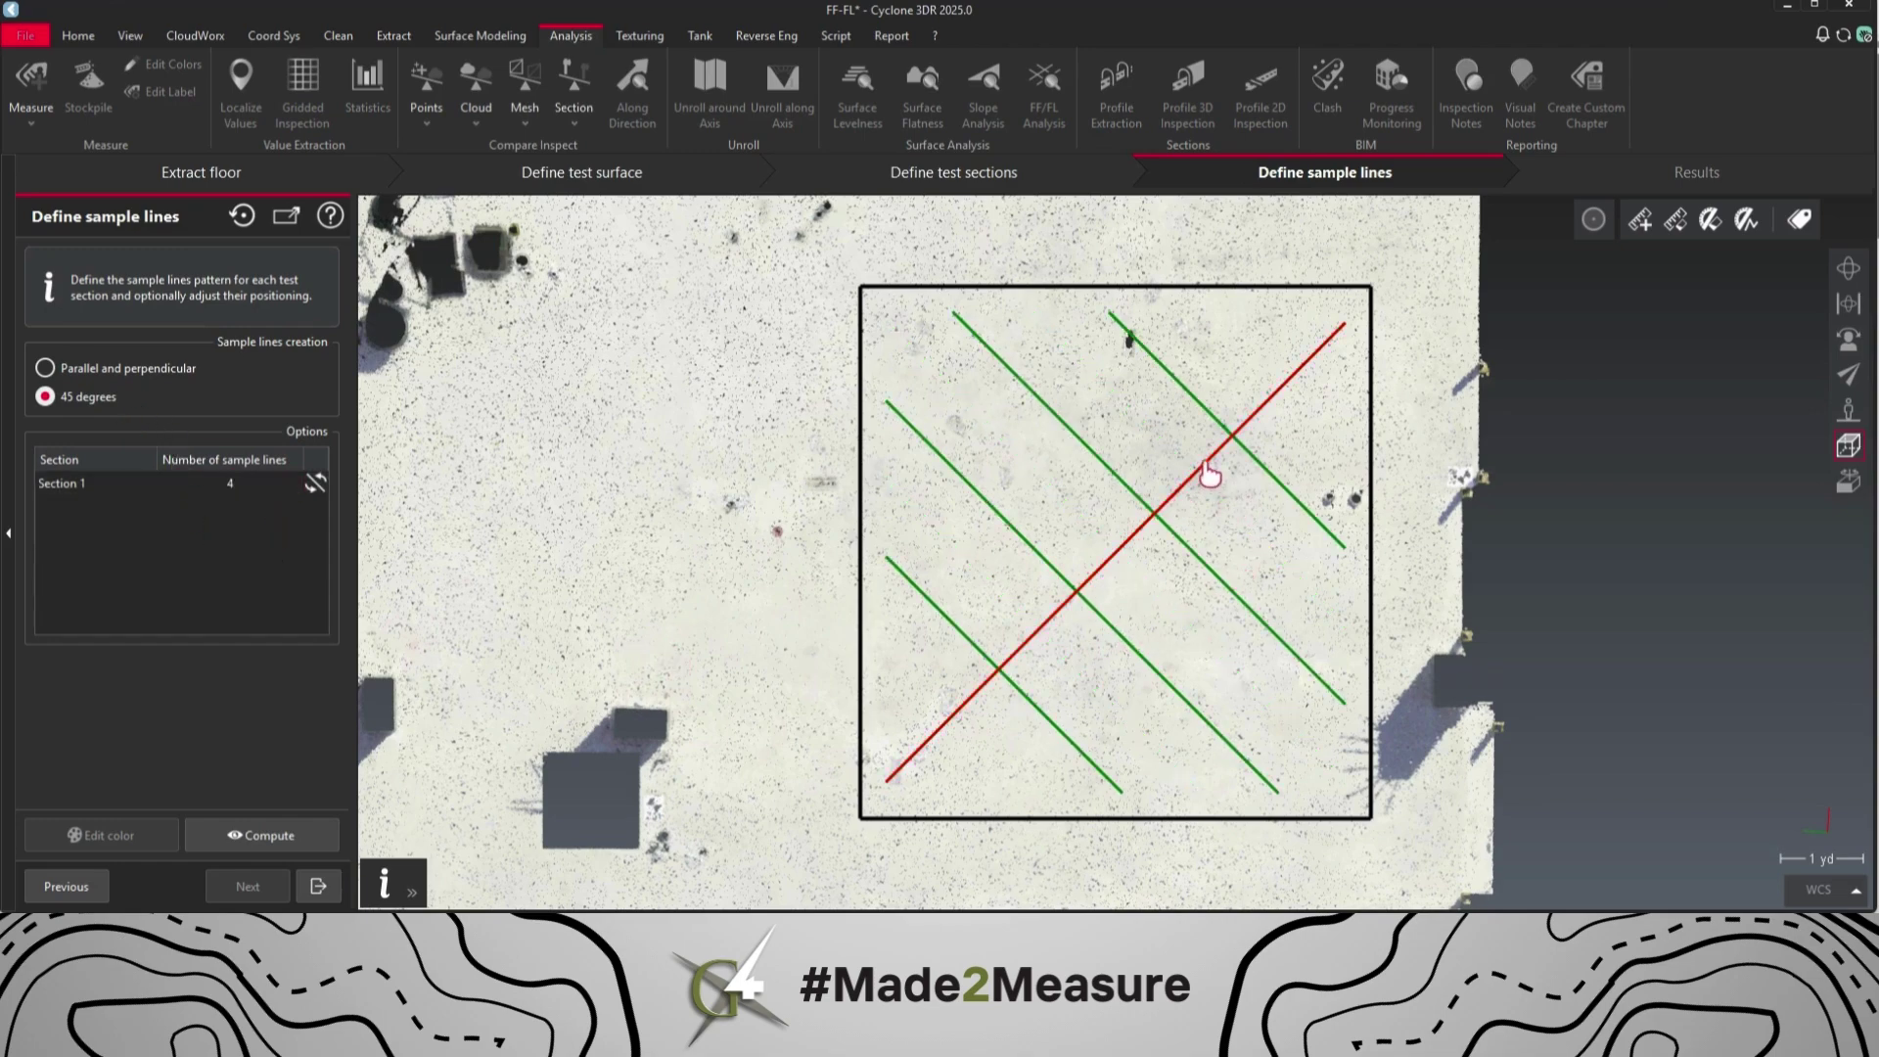
Shift the short sample line nearest the test section's upper-right corner slightly outward and compute the FF/FL results
mouse_move(1220, 426)
left_mouse_down()
mouse_move(1208, 441)
mouse_move(1251, 409)
mouse_move(1204, 453)
mouse_move(1255, 340)
mouse_move(1240, 429)
left_mouse_up()
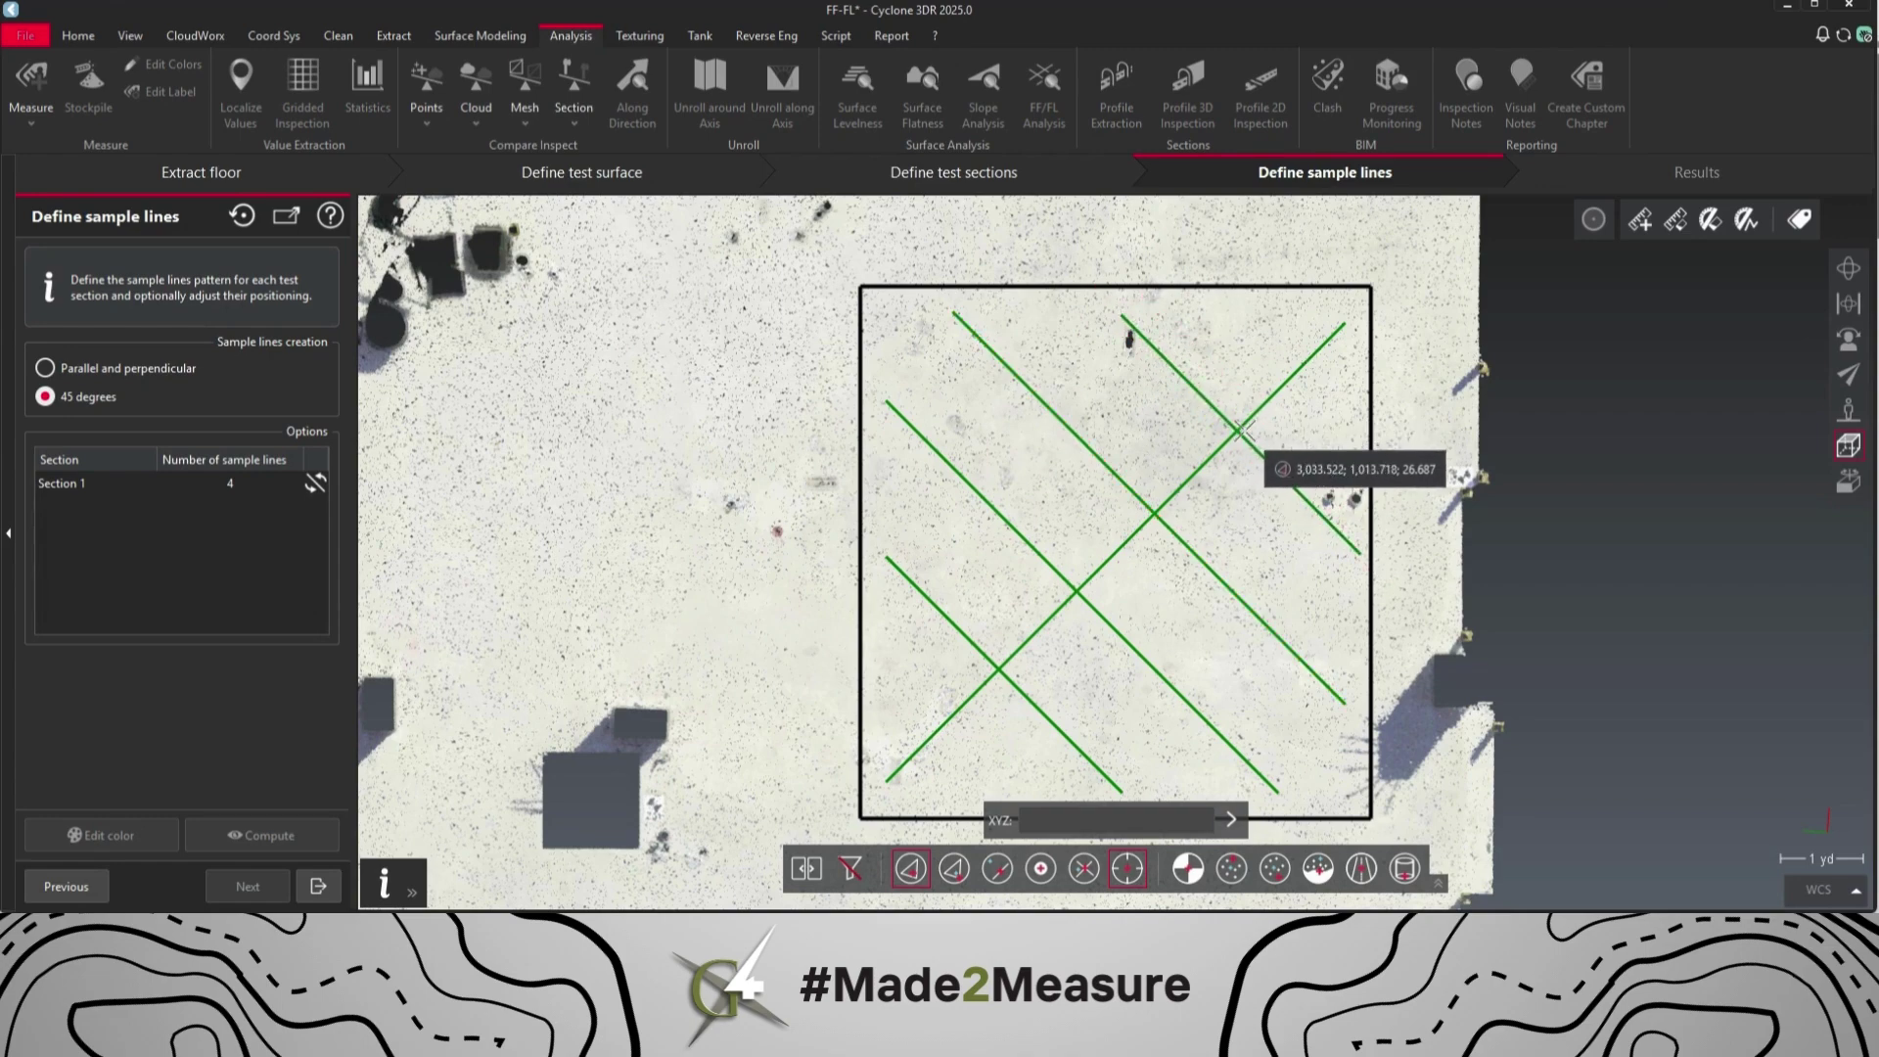
left_click_drag(1241, 429, 1236, 432)
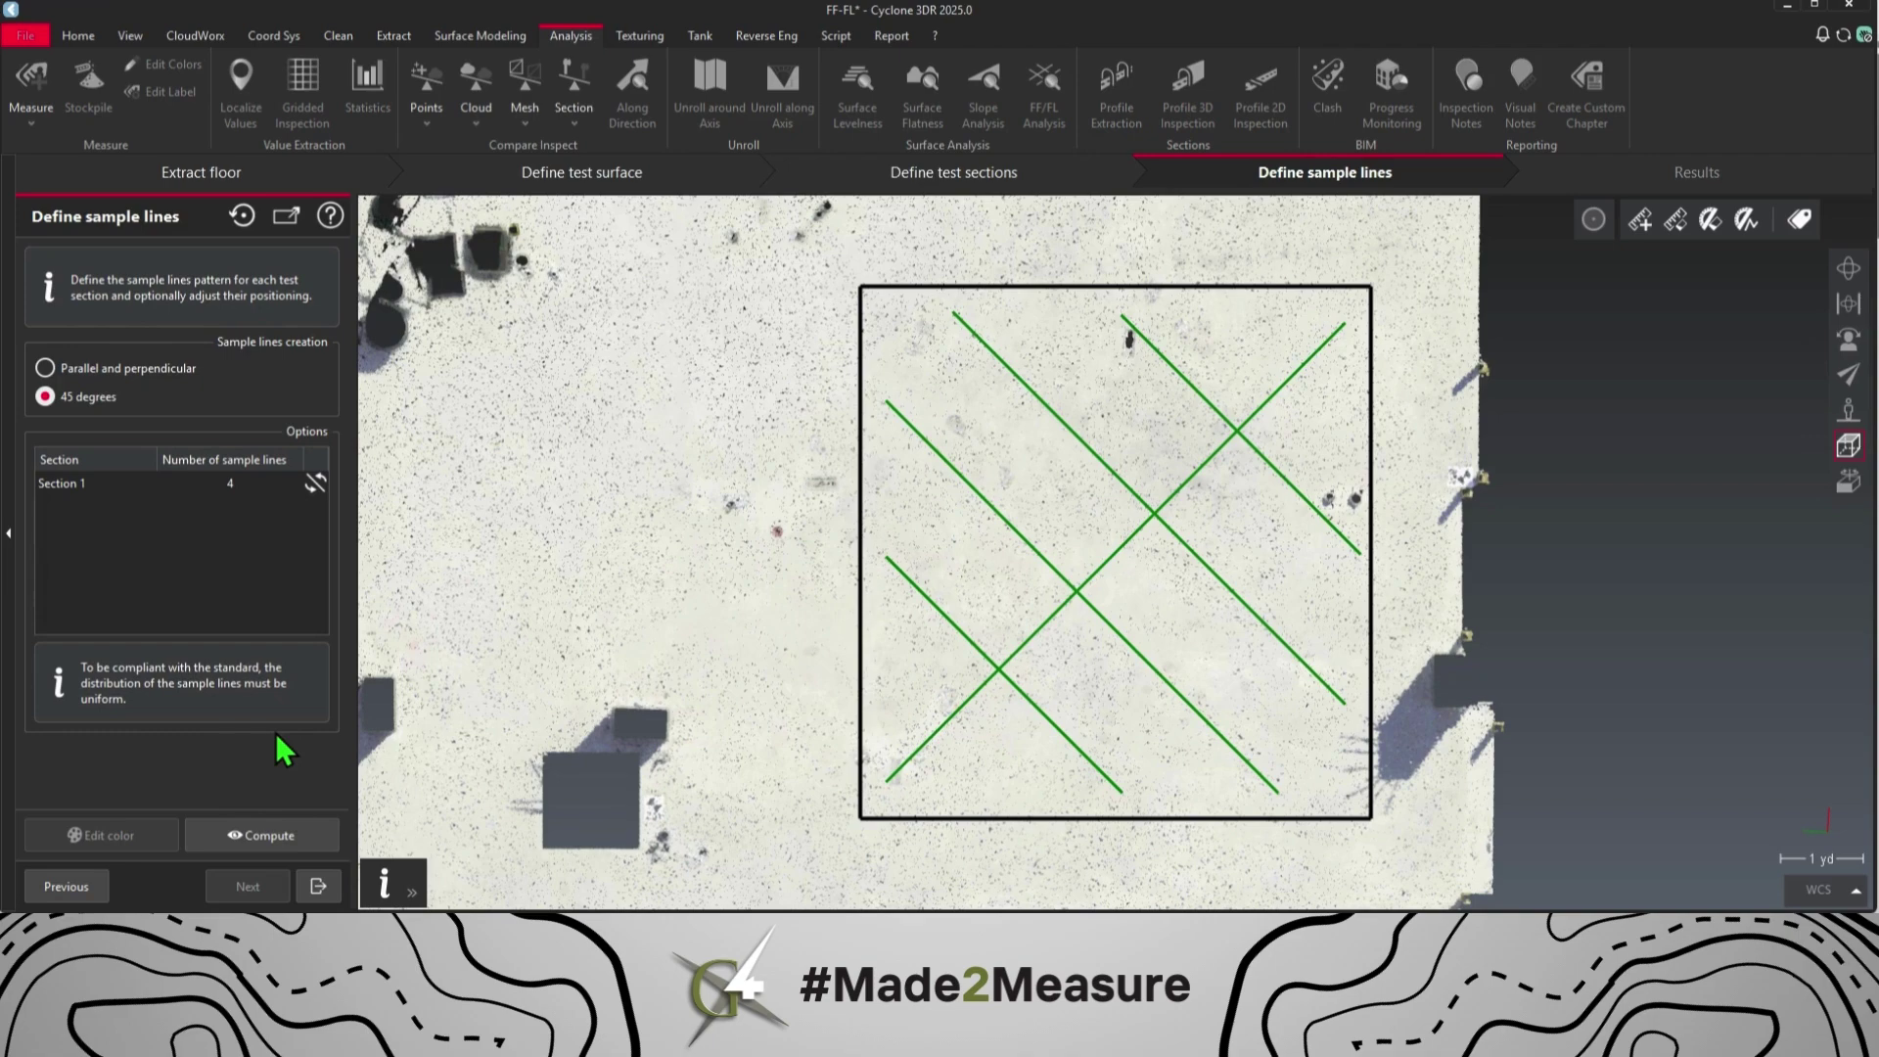
left_click(272, 836)
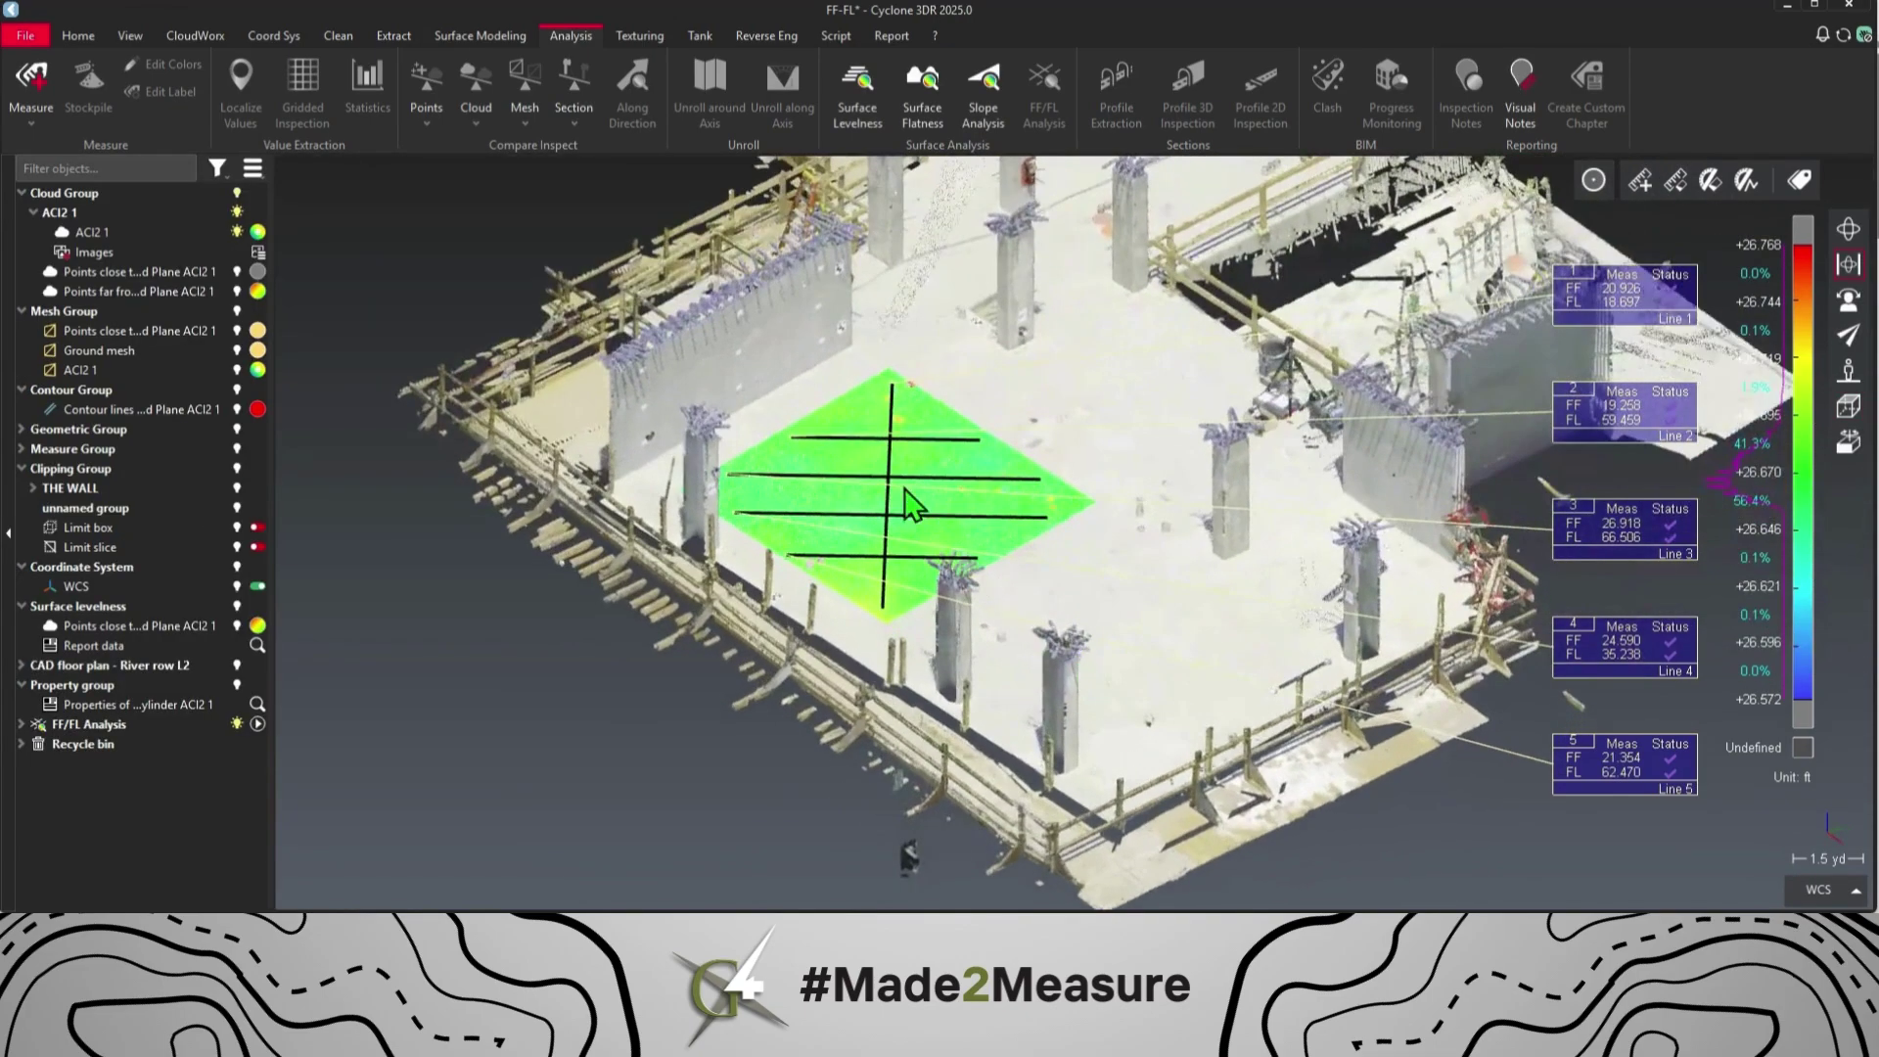
Examine the FF/FL colour map, sample lines and line labels on the slab from several angles
scroll(910, 504, "up", 5)
left_click_drag(914, 755, 880, 780)
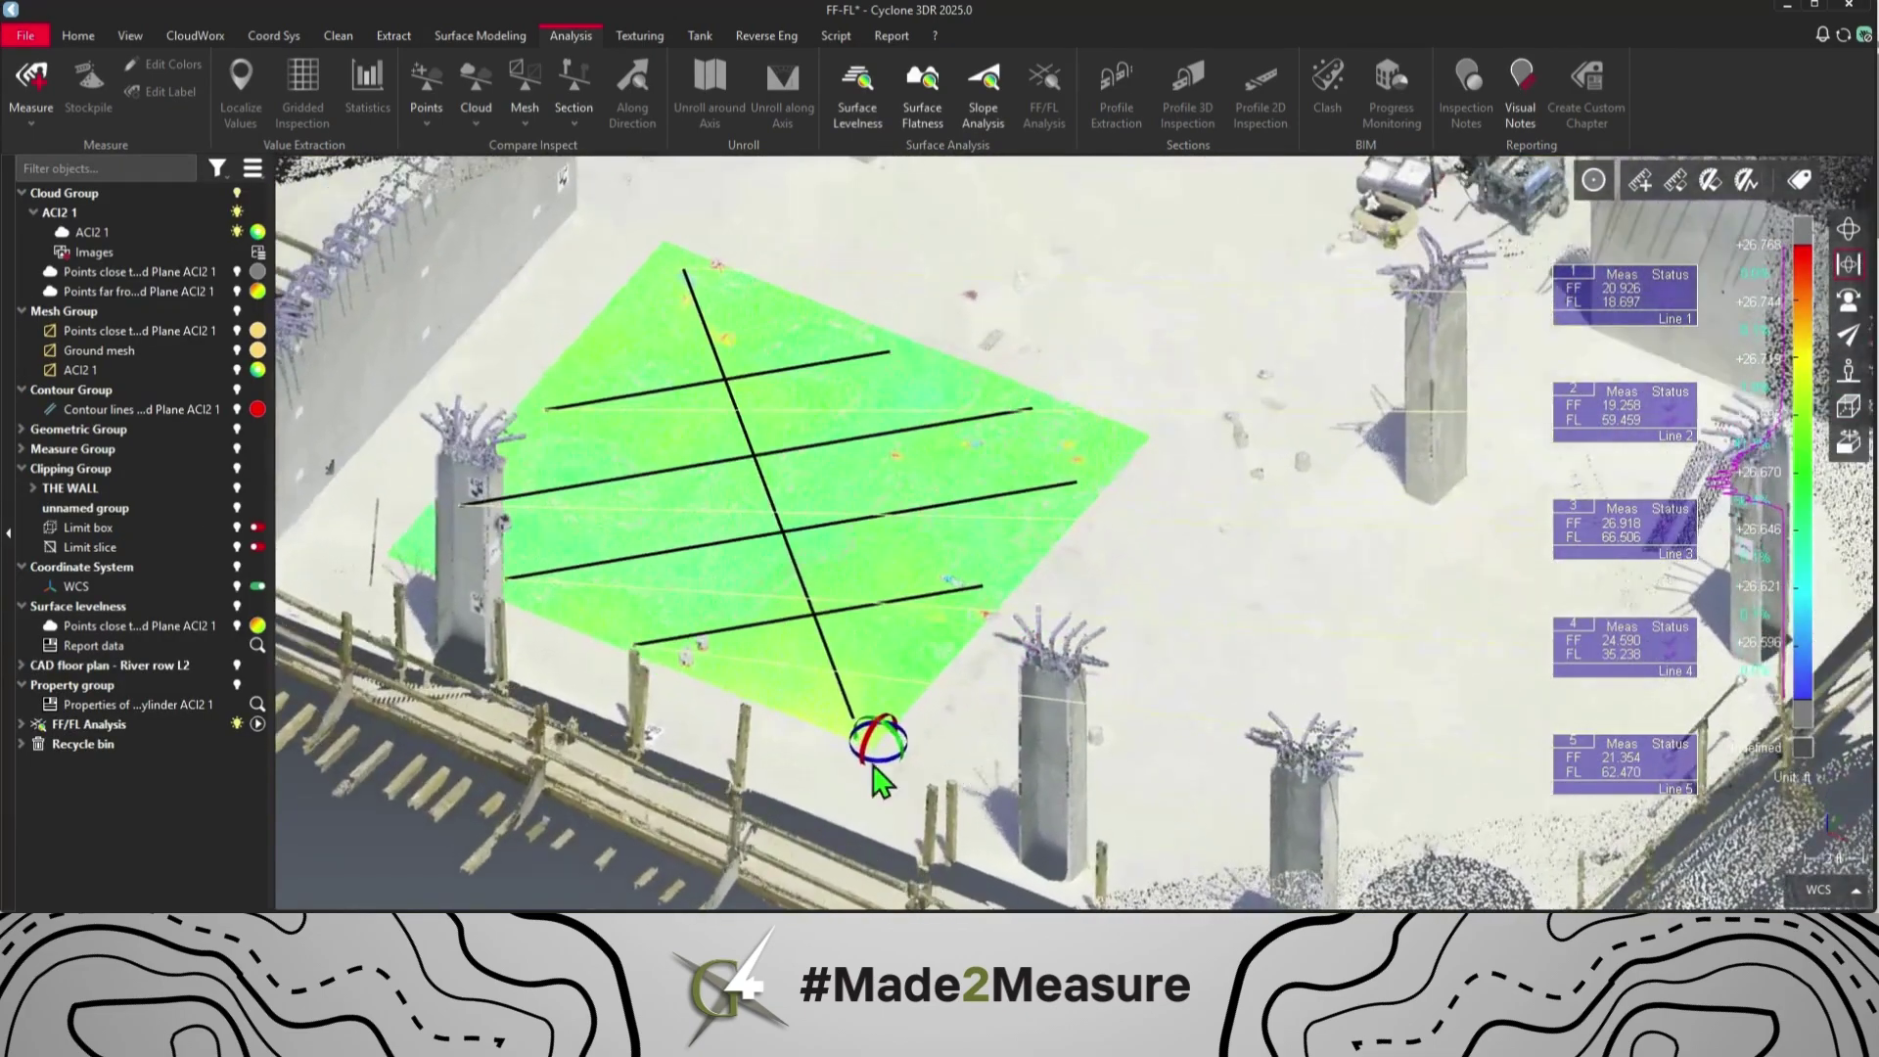
right_click_drag(873, 766, 1041, 814)
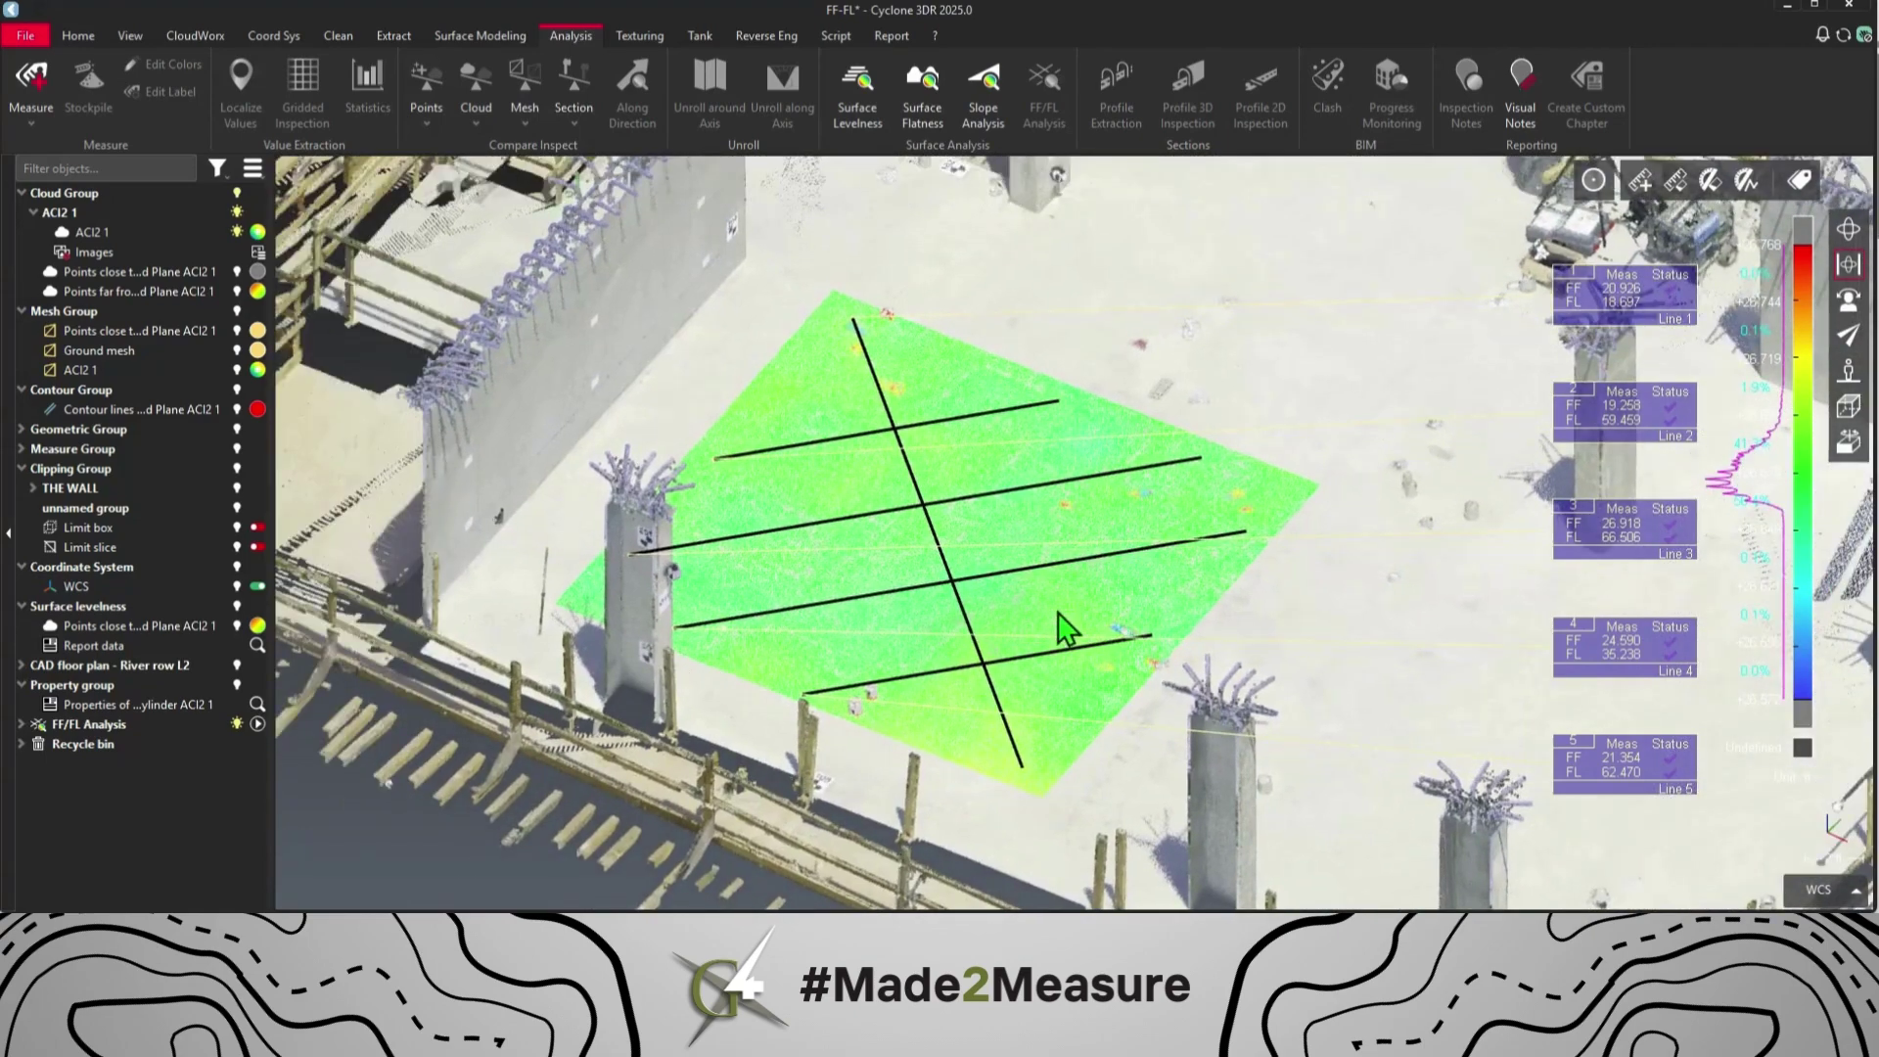
mouse_move(831, 814)
right_mouse_down()
mouse_move(888, 832)
mouse_move(813, 818)
right_mouse_up()
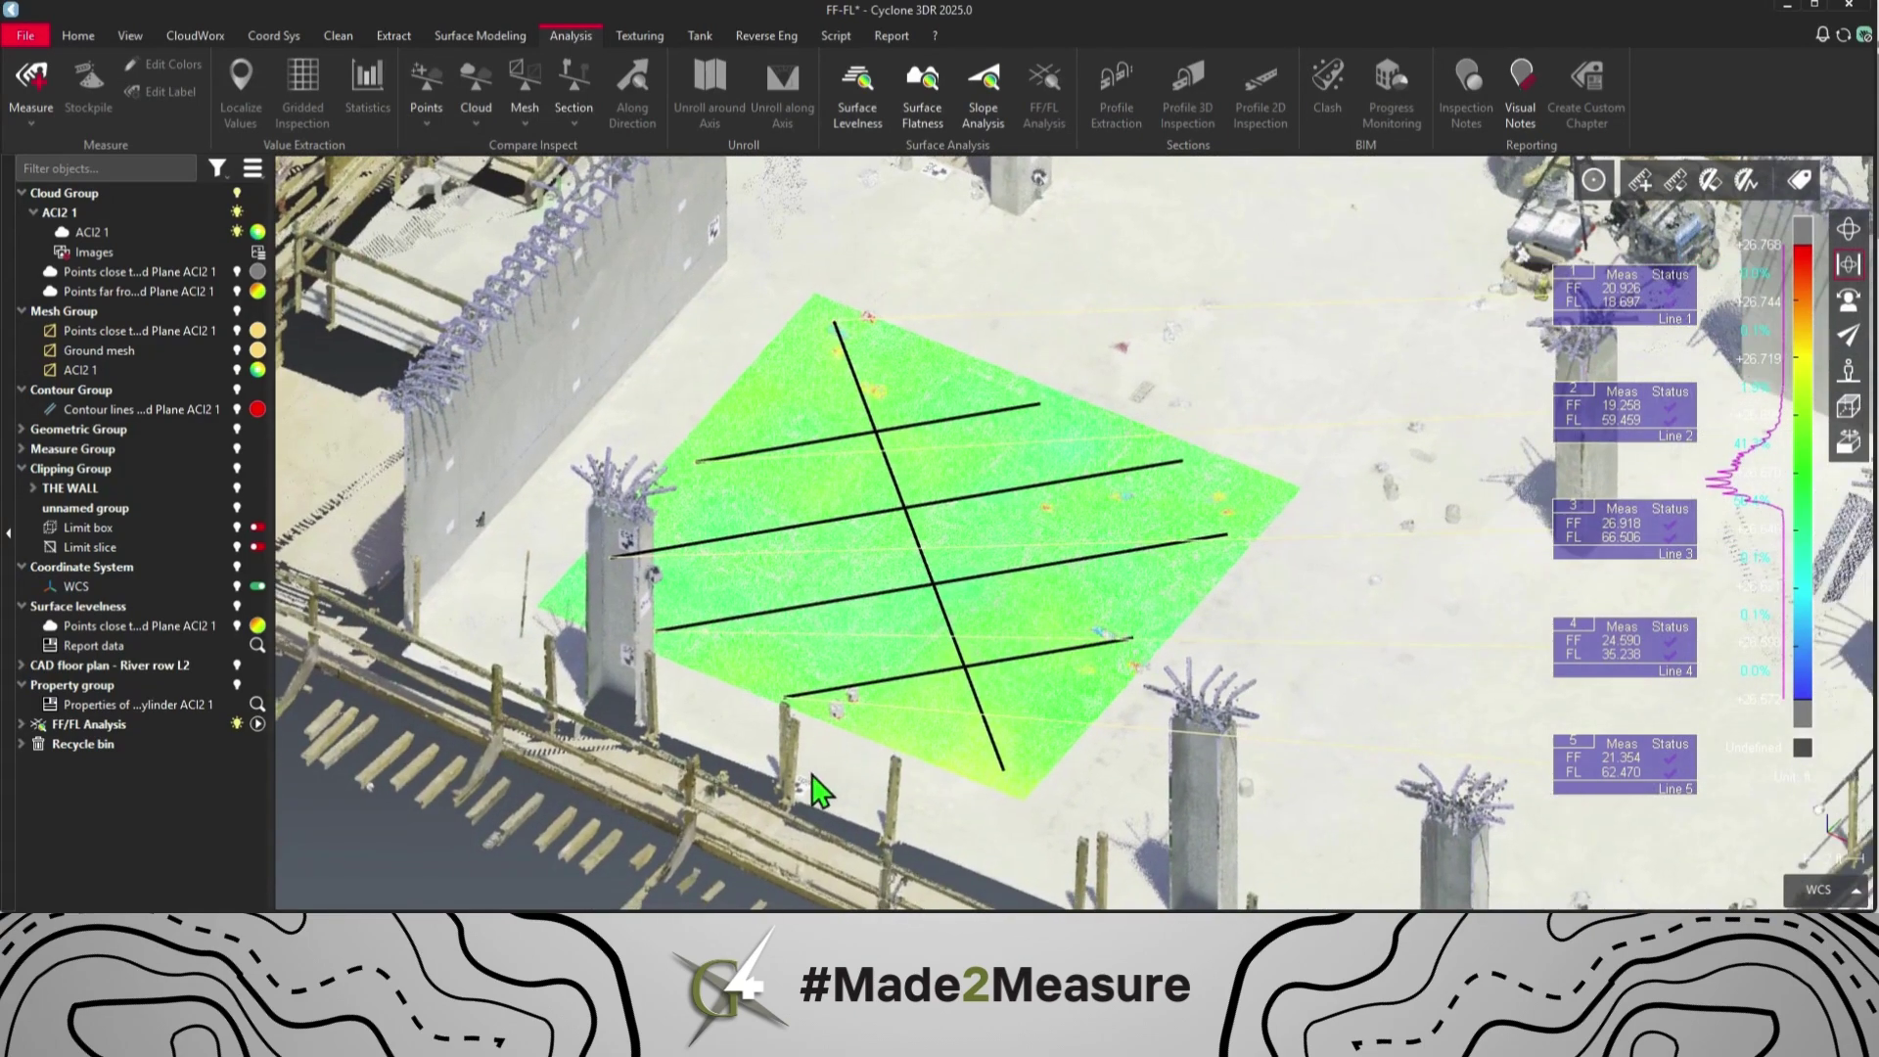
left_click_drag(812, 775, 777, 759)
right_click_drag(1331, 636, 1197, 585)
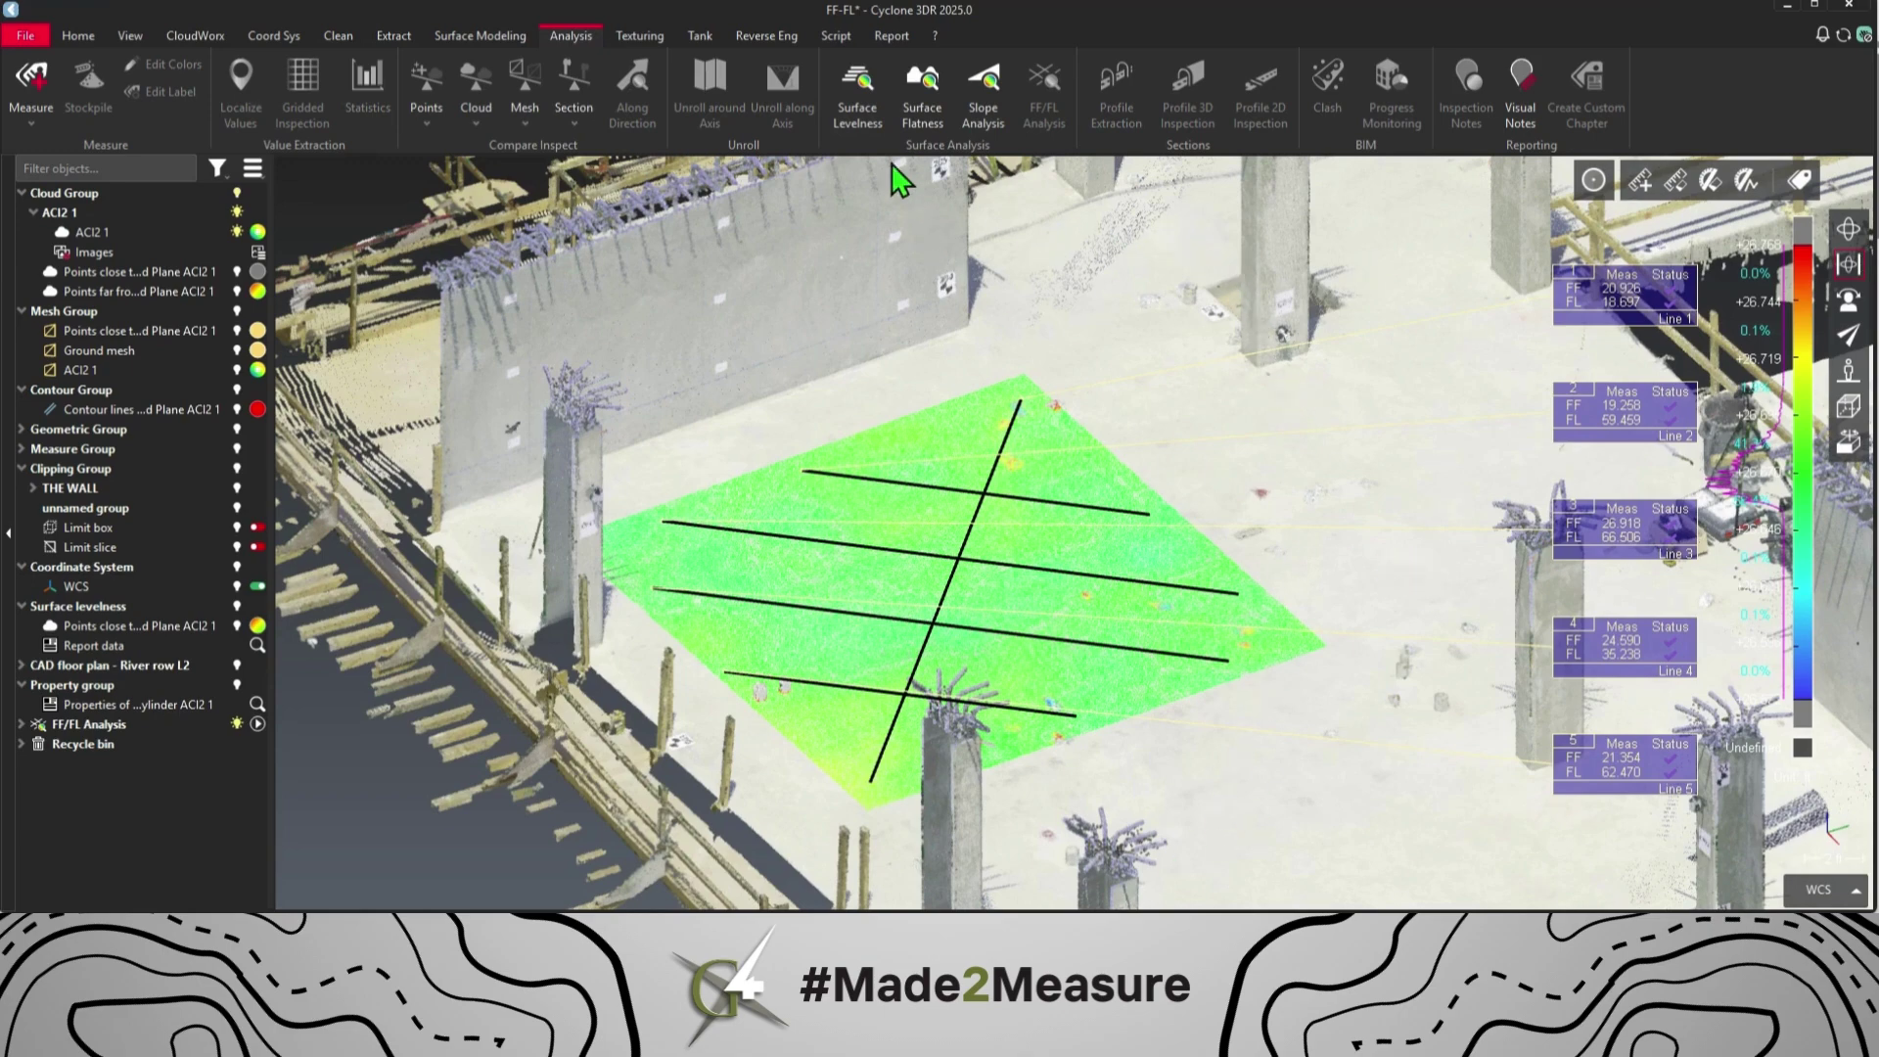
Open the report editor and display the FF/FL Analysis chapter
left_click(891, 37)
left_click(960, 90)
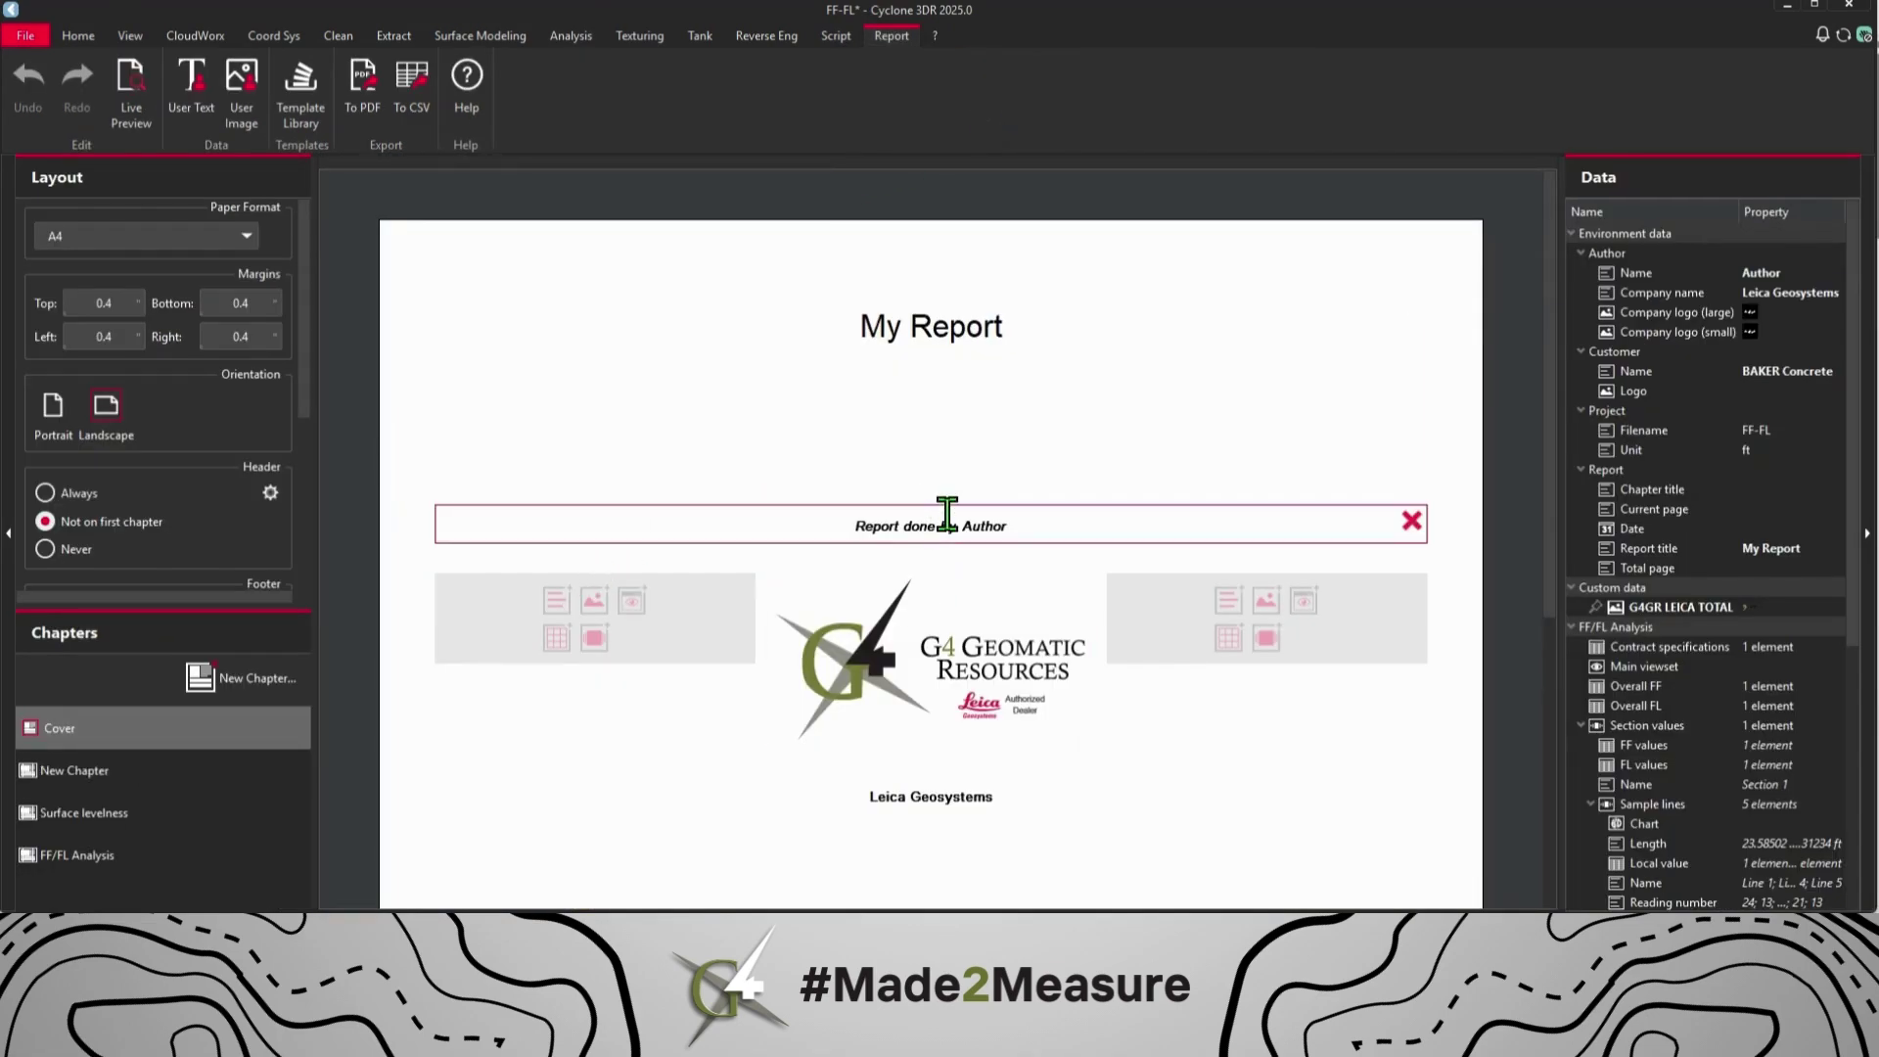
left_click(137, 856)
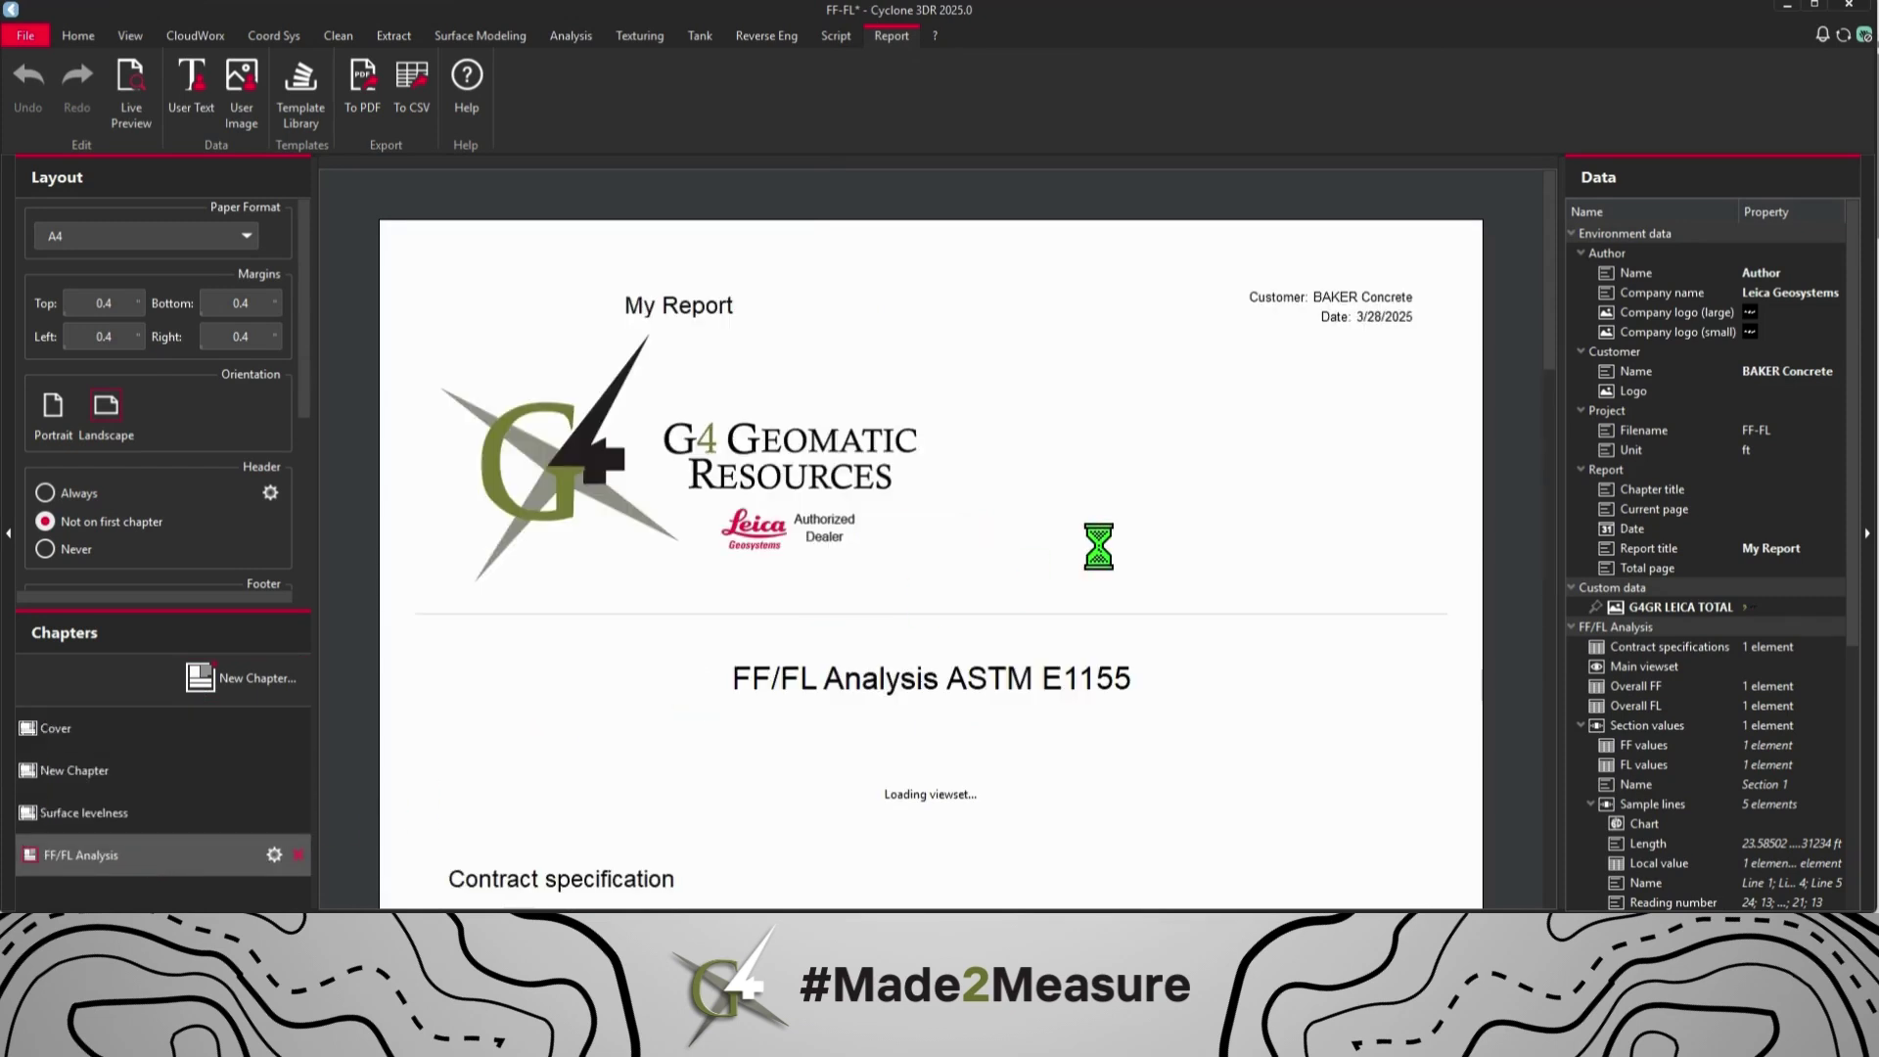